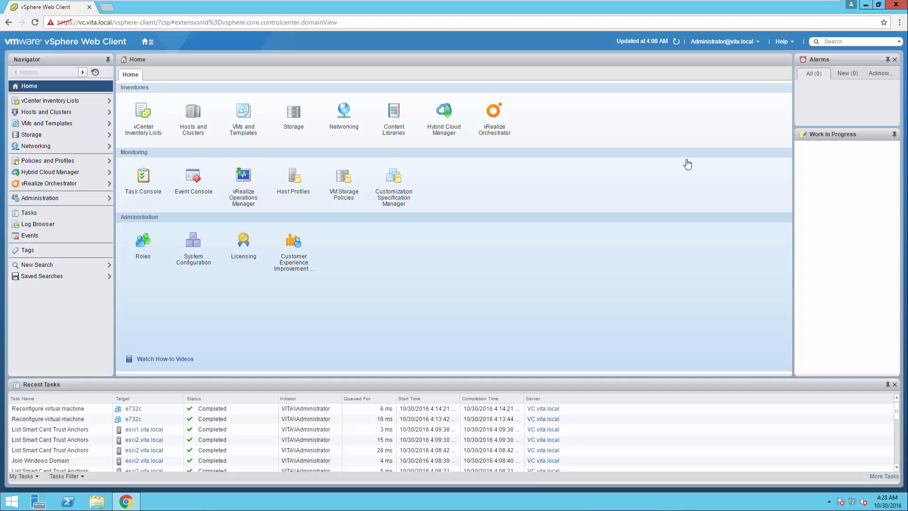
- Examine the storage adapters and the datastore list of host esxi1.vita.local
left_click(194, 115)
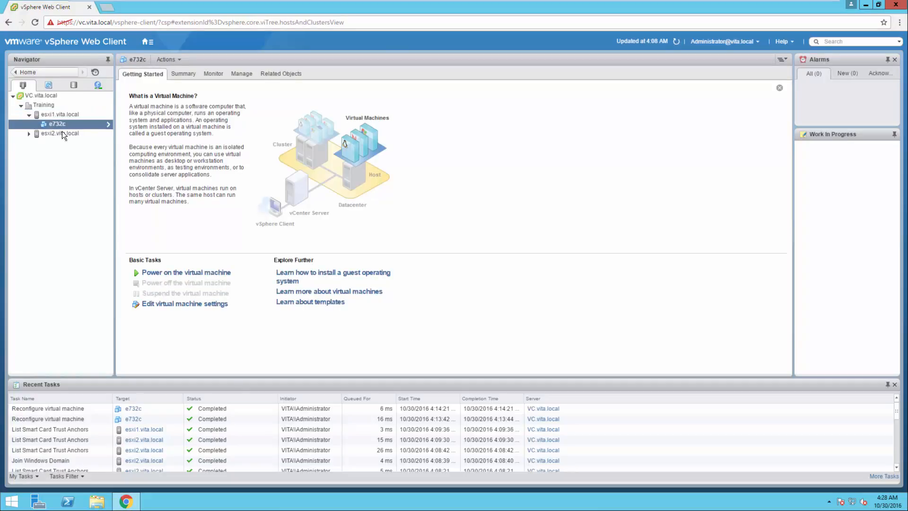
left_click(63, 117)
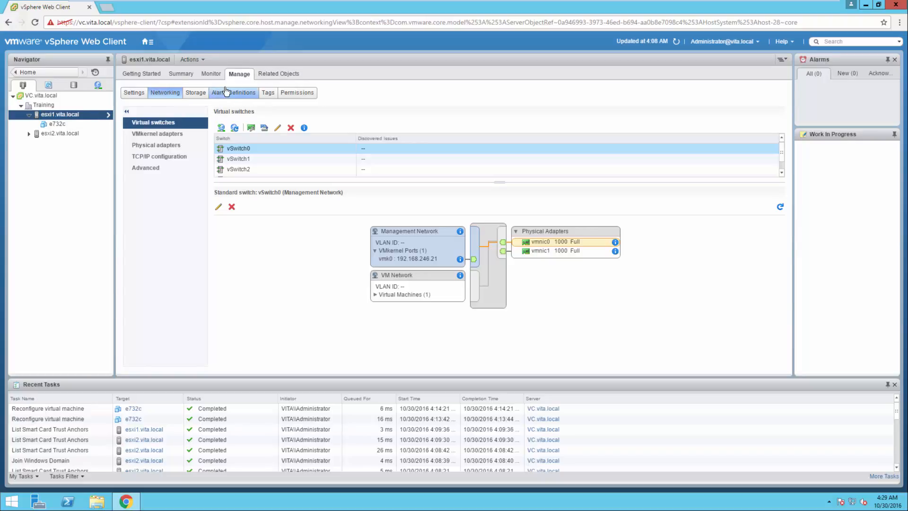
left_click(197, 97)
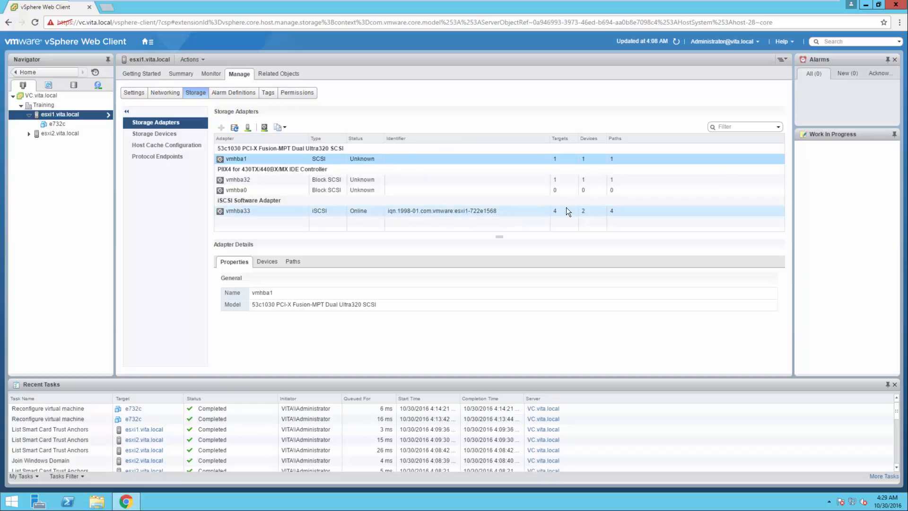
left_click(282, 74)
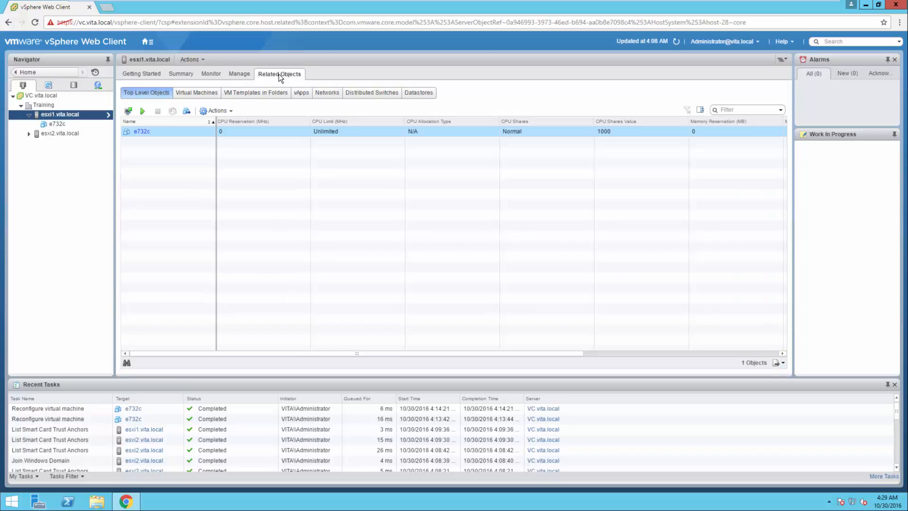
left_click(426, 96)
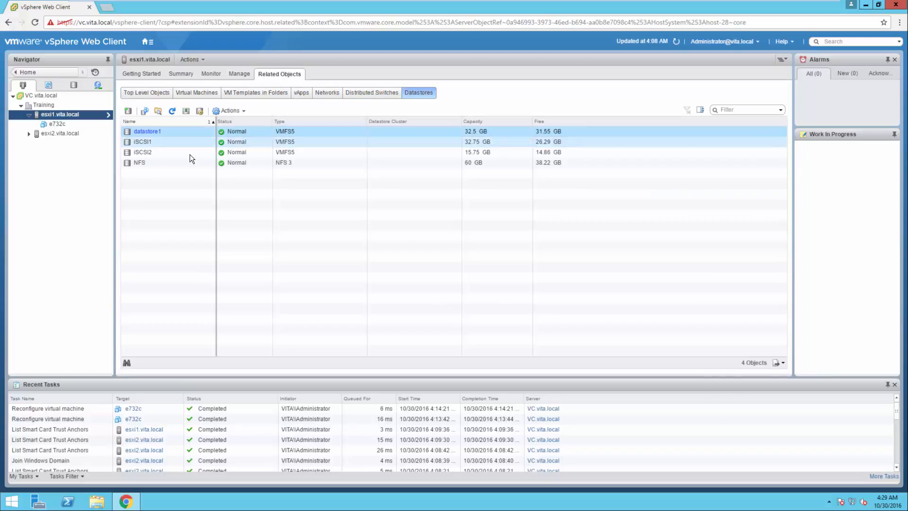
- Increase the iSCSI2 datastore's capacity by 17.00 GB, using the free space on the ROCKET iSCSI Disk
left_click(141, 150)
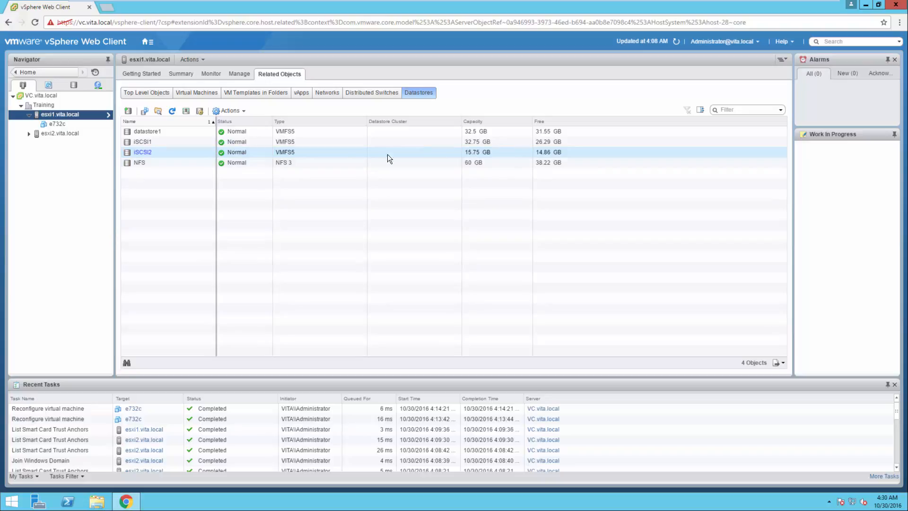
left_click(142, 152)
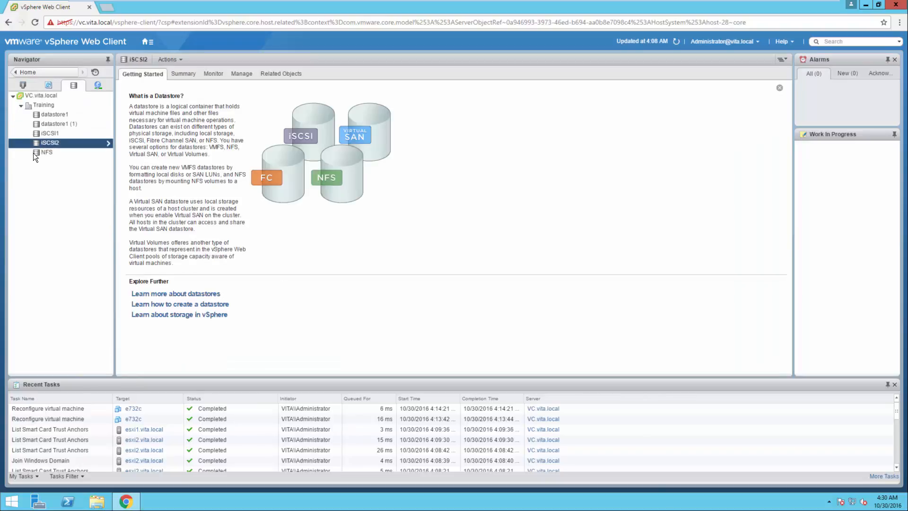
right_click(53, 143)
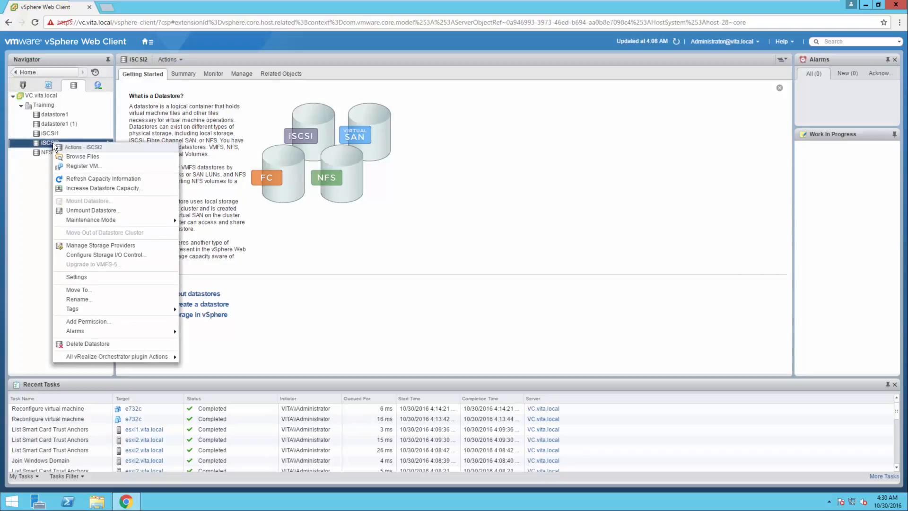
left_click(78, 188)
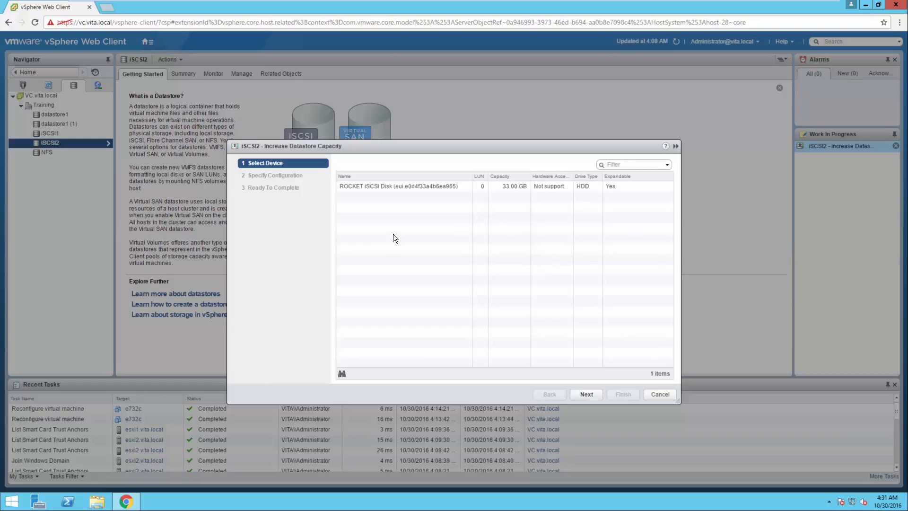
left_click(385, 185)
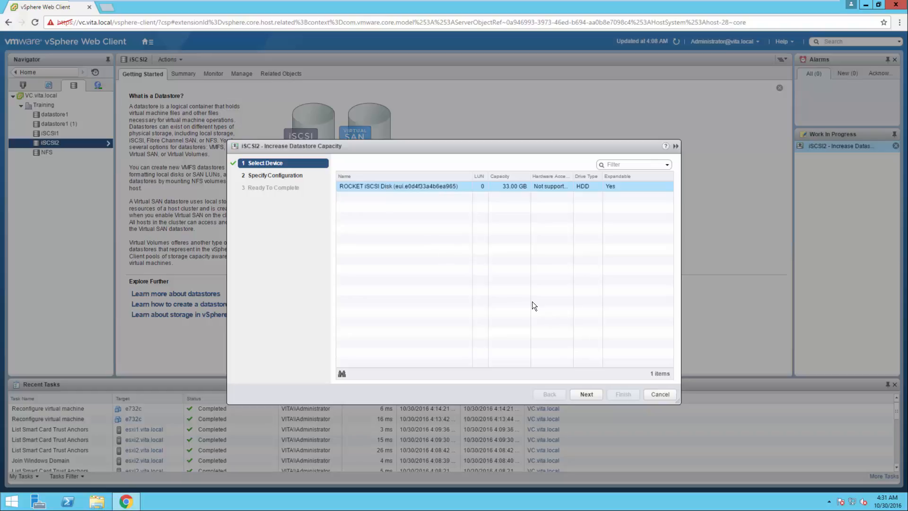
left_click(586, 394)
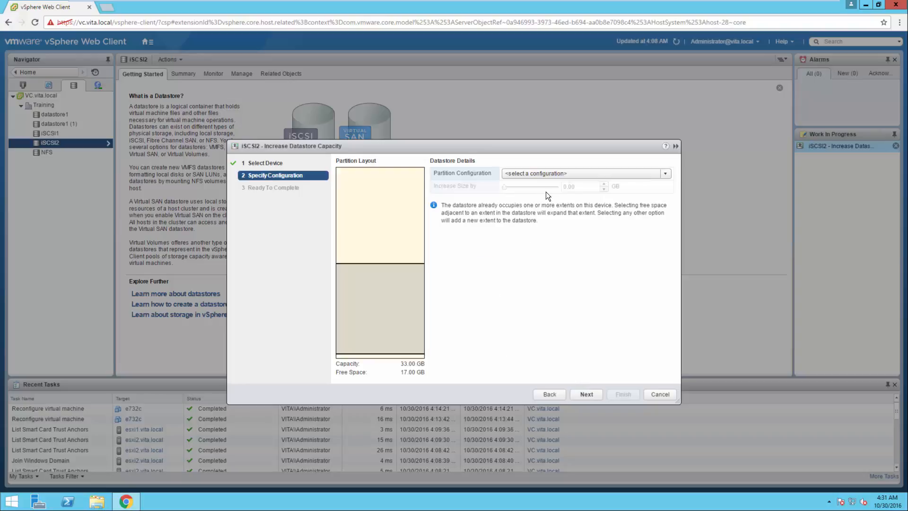
left_click(573, 178)
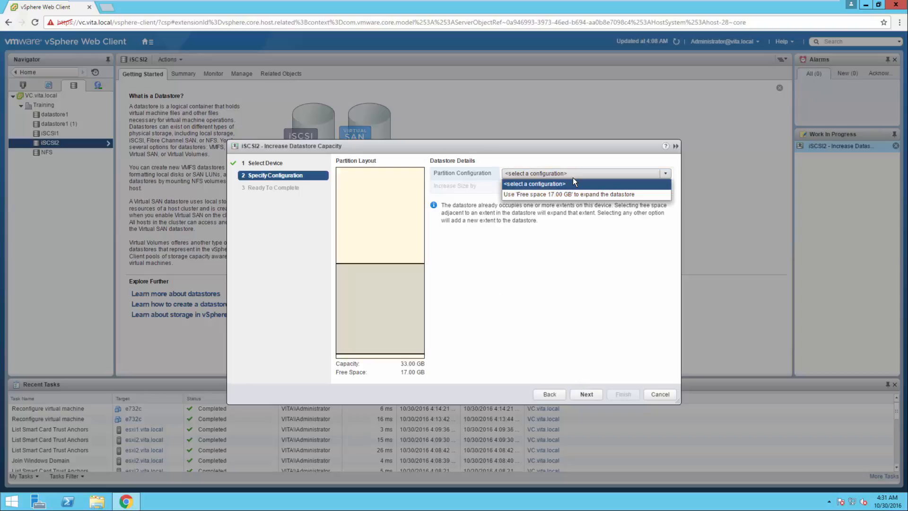
left_click(551, 194)
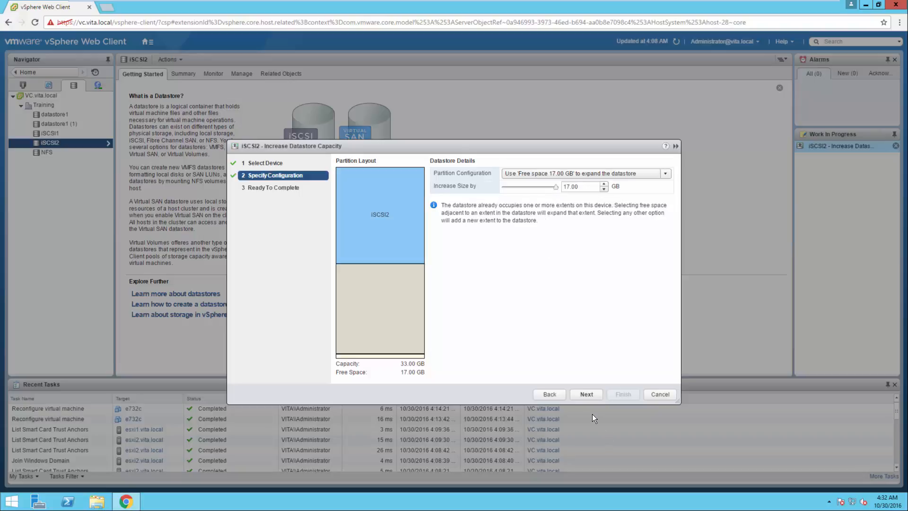
left_click(590, 394)
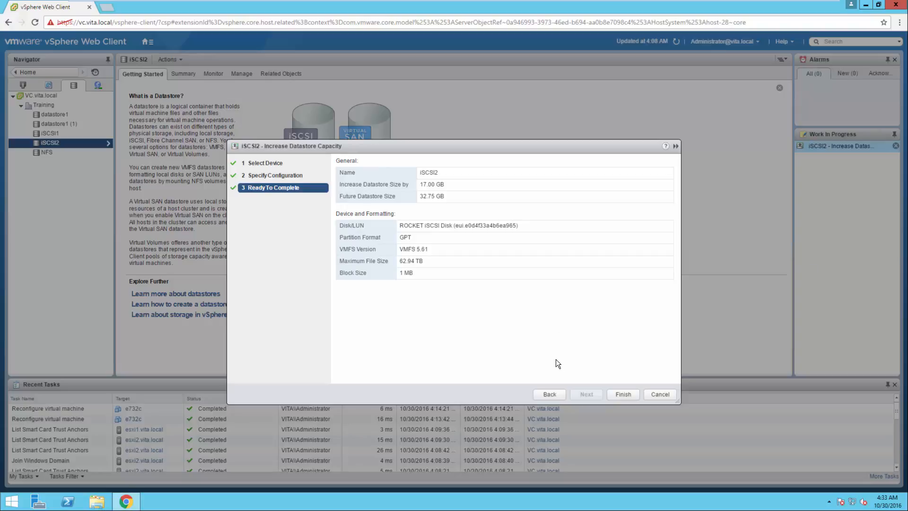
left_click(620, 392)
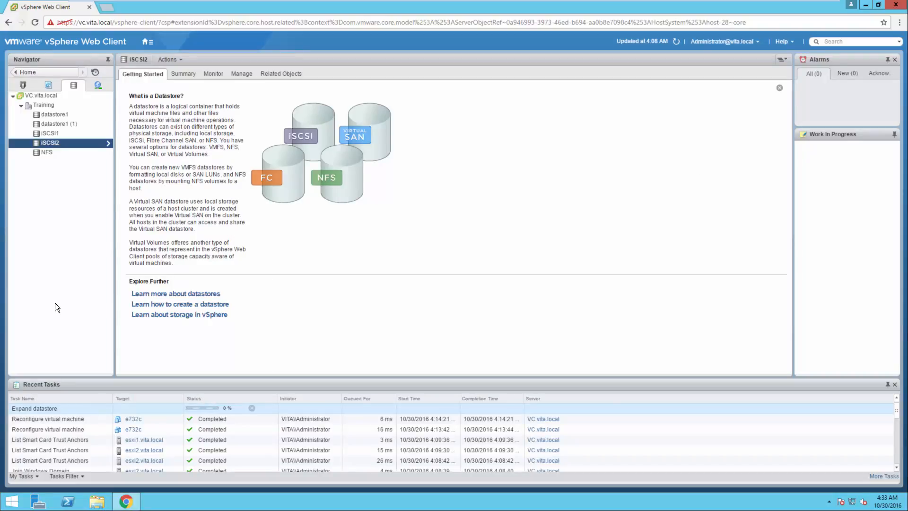
- Check the refreshed storage capacity in the iSCSI2 datastore's summary and return to the home page
left_click(44, 100)
left_click(45, 103)
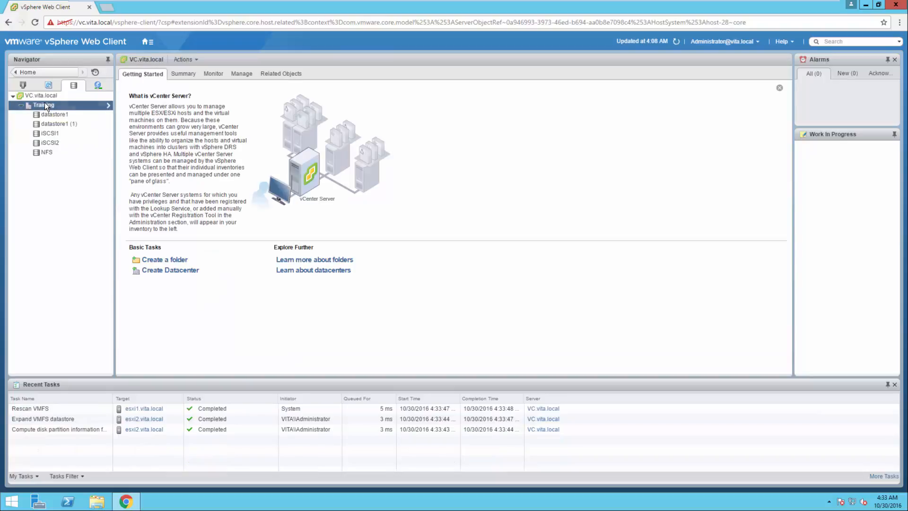
left_click(42, 139)
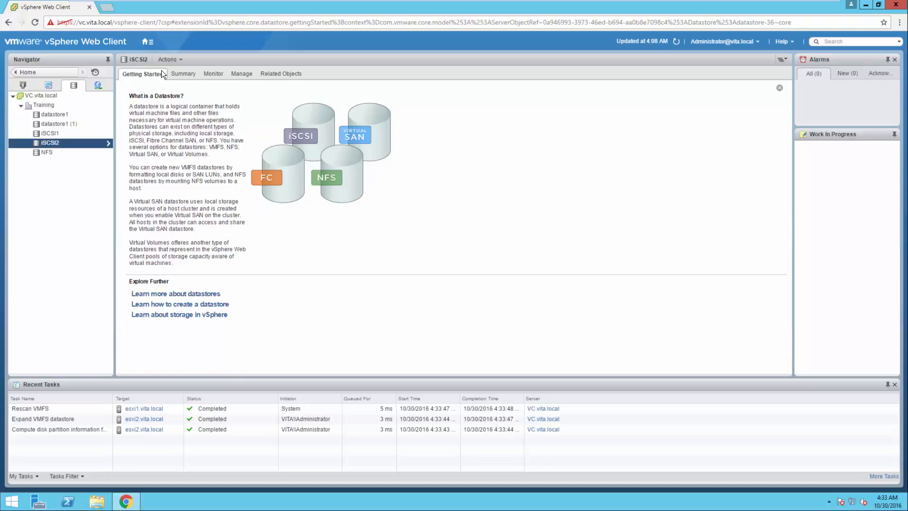
left_click(178, 74)
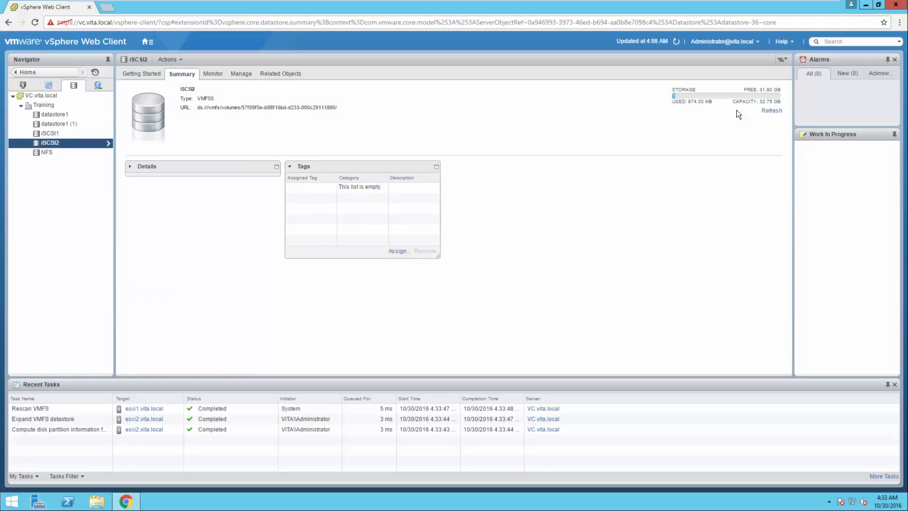
left_click(771, 111)
left_click(29, 72)
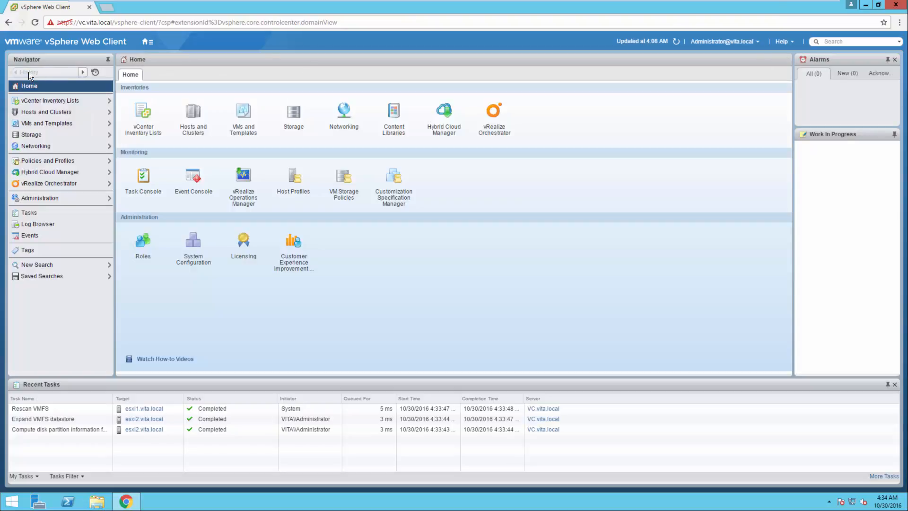
- Switch to VMware Workstation, open the VC virtual machine's settings and view the details of Hard Disk 3
mouse_move(404, 3)
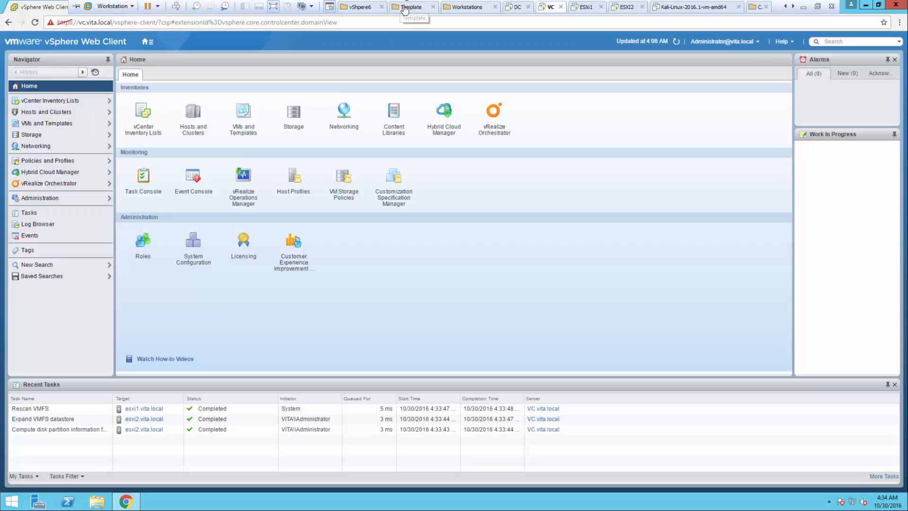
right_click(551, 7)
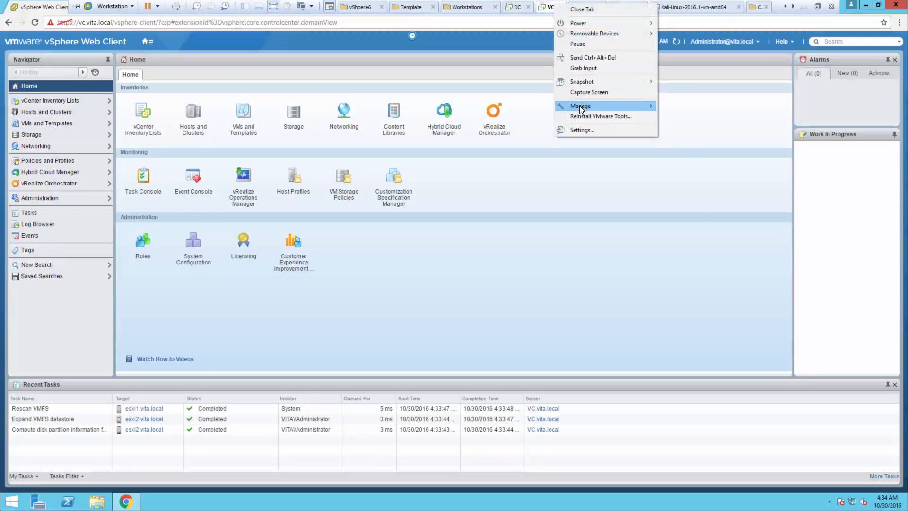
mouse_move(580, 106)
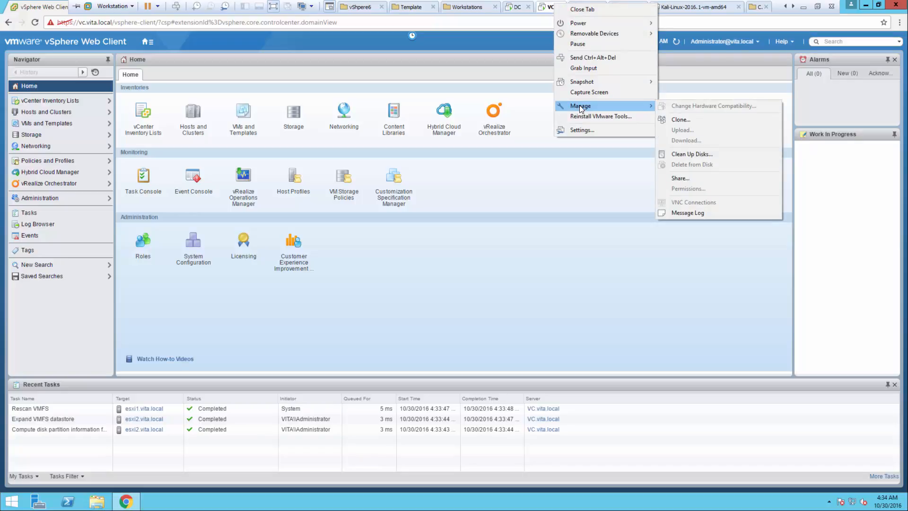
left_click(578, 129)
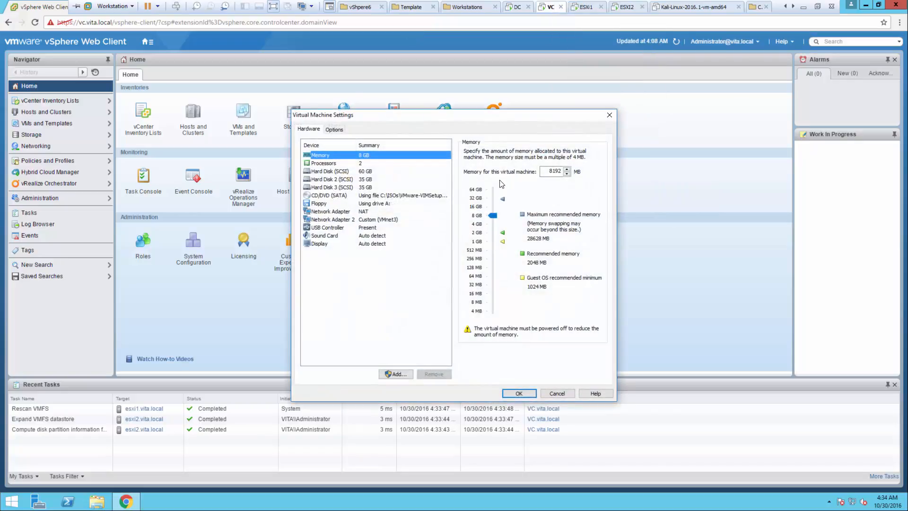
left_click(342, 188)
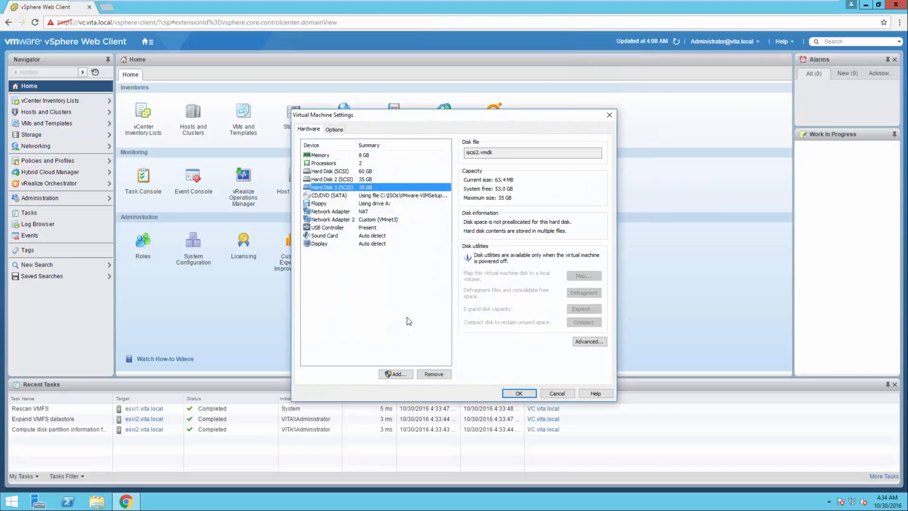
- Configure a new SCSI virtual disk for the VC machine with a 35 GB maximum size, split into multiple files
left_click(400, 372)
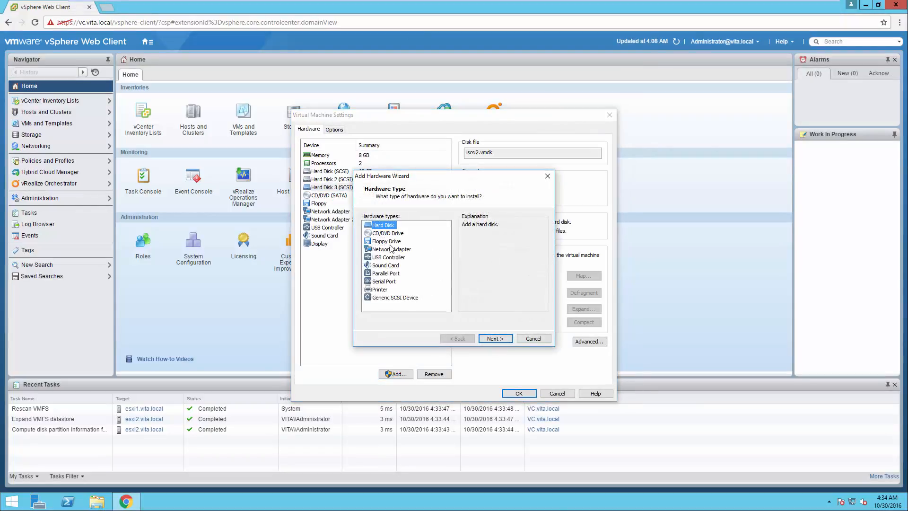
left_click(495, 339)
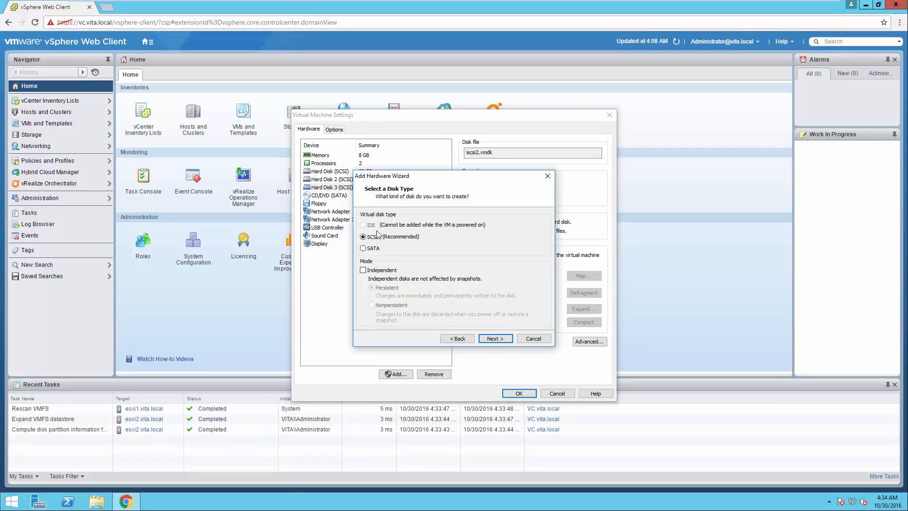
left_click(492, 338)
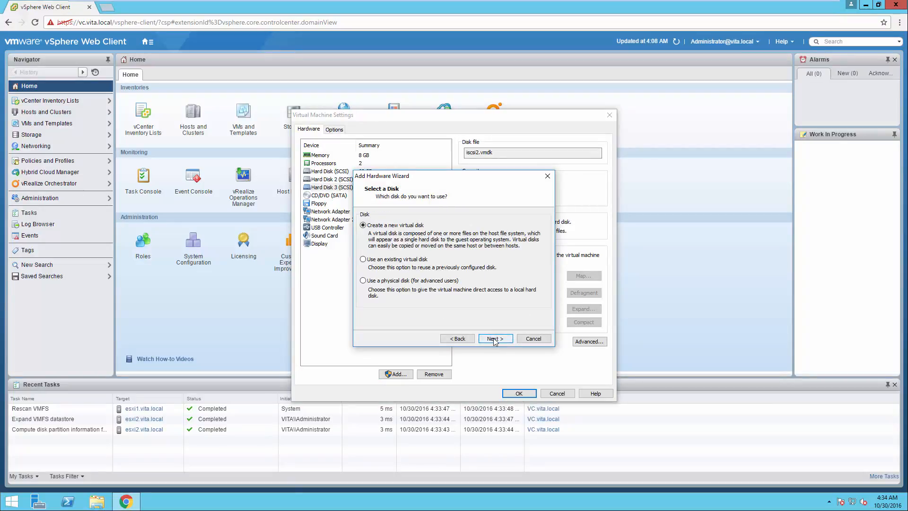
left_click(494, 338)
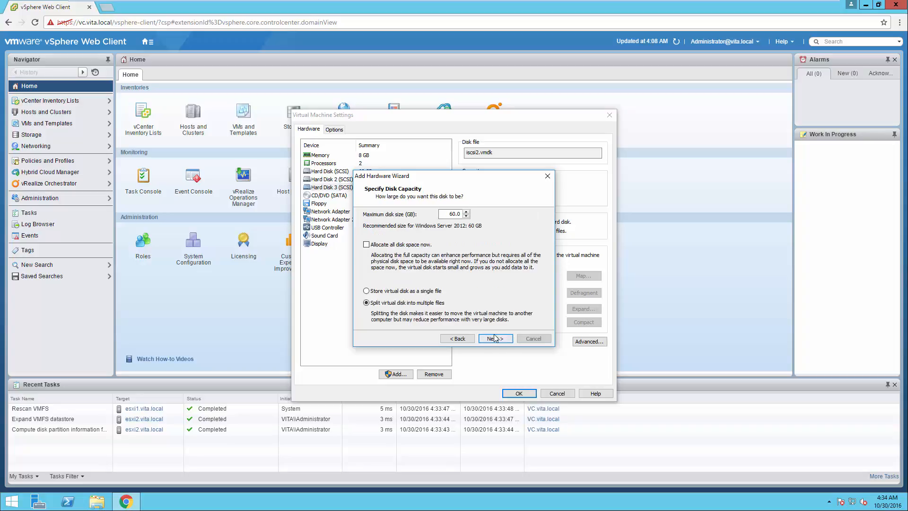
left_click_drag(448, 214, 465, 214)
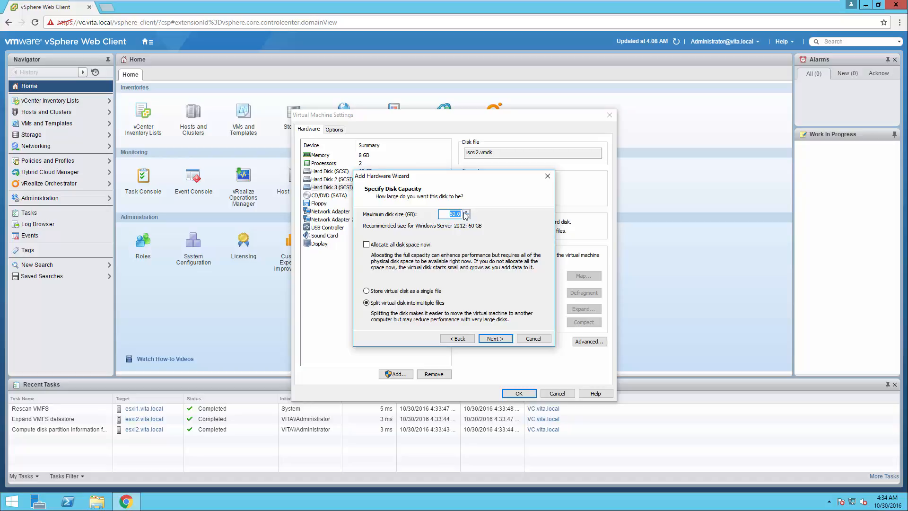
type("35")
left_click(495, 339)
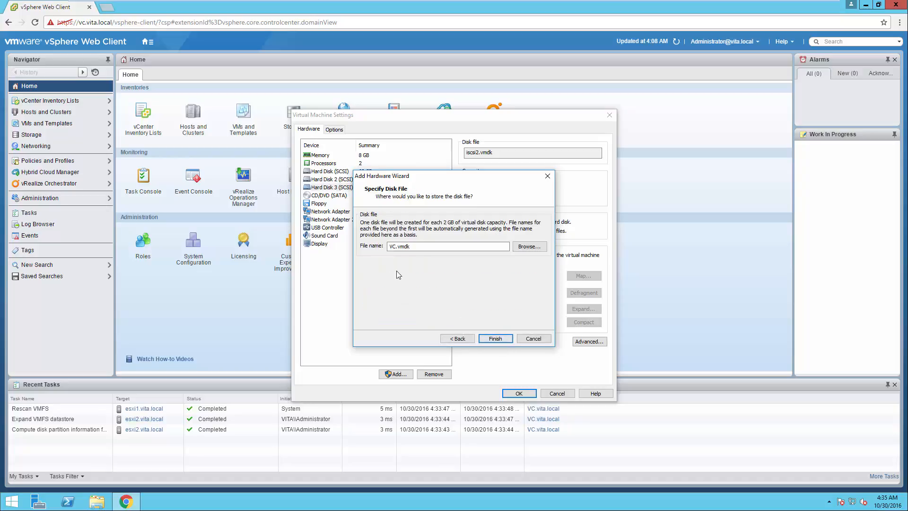
- Name the new disk file iscsi3.vmdk, finish adding the disk and apply the virtual machine settings
left_click(396, 247)
key("BackSpace")
key("BackSpace")
type("iscsi3")
left_click(493, 340)
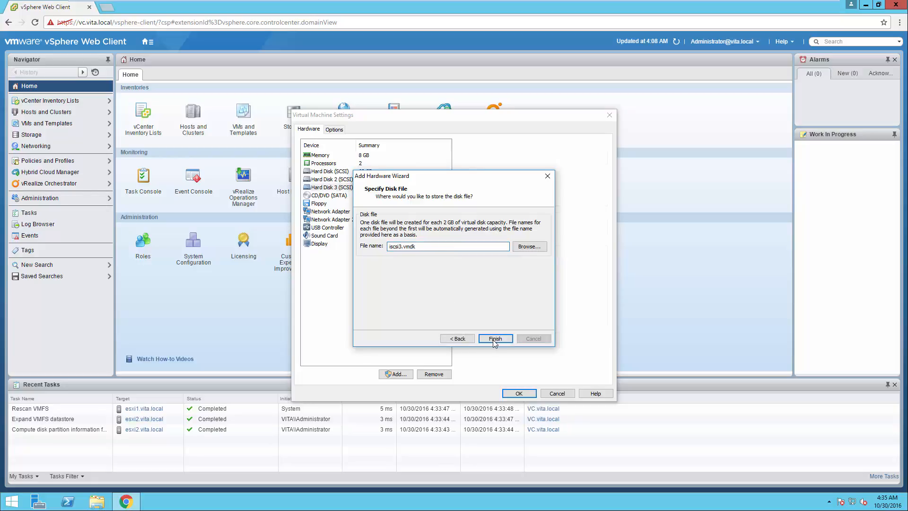
left_click(518, 393)
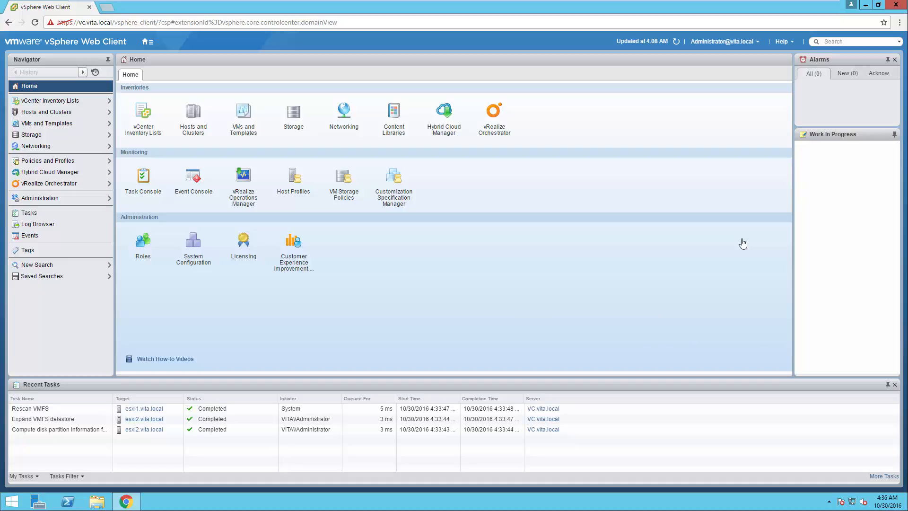
- Minimize the vSphere Web Client, open Server Manager from This PC and show the Local Server page in a maximized window
left_click(868, 5)
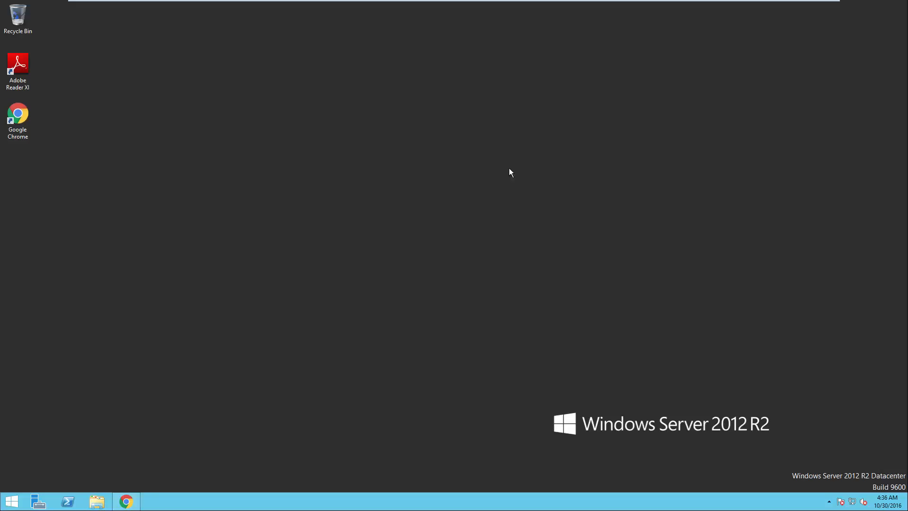
left_click(97, 501)
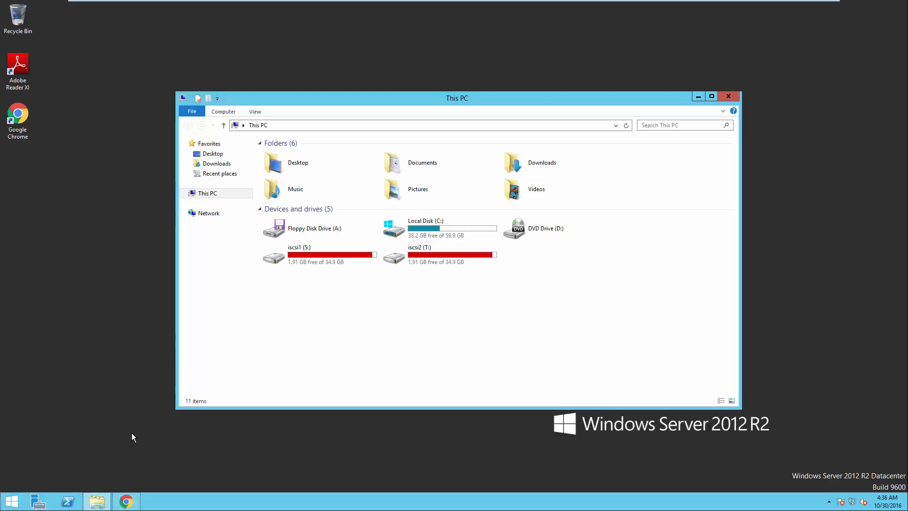
right_click(209, 196)
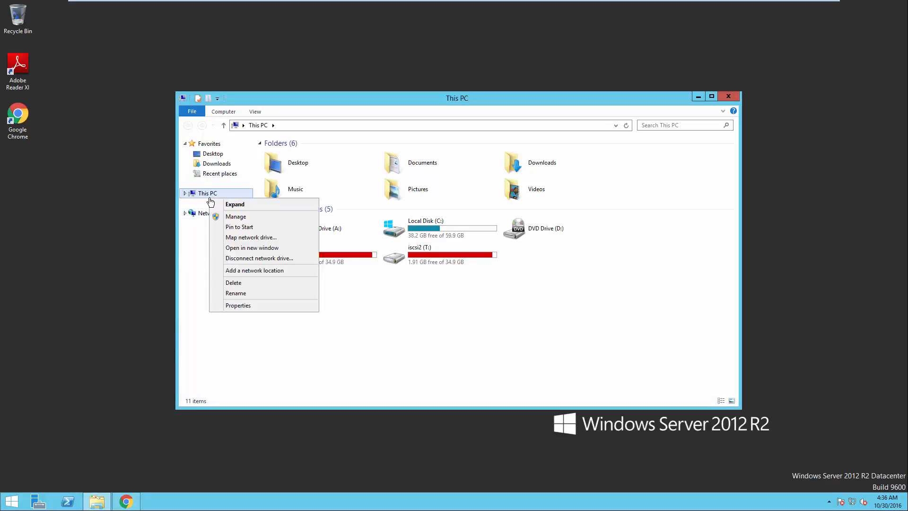
left_click(235, 217)
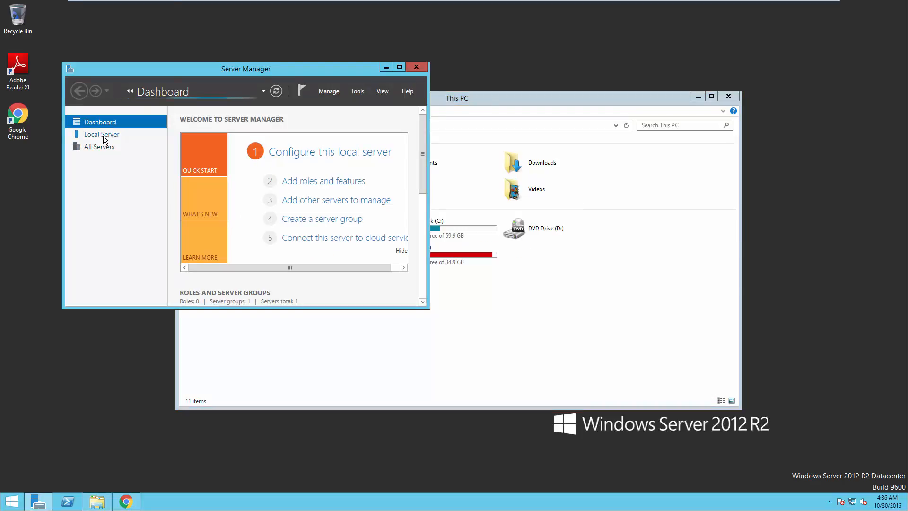
left_click(103, 137)
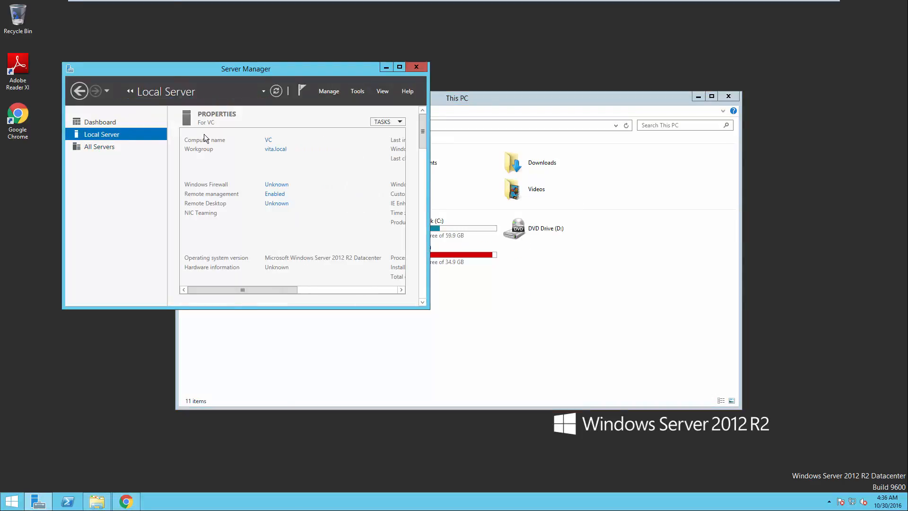
left_click(381, 92)
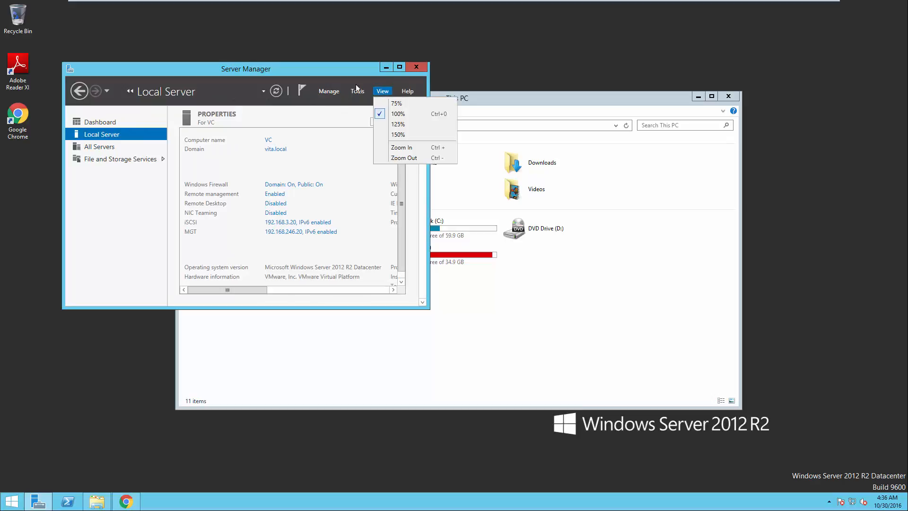
left_click(399, 66)
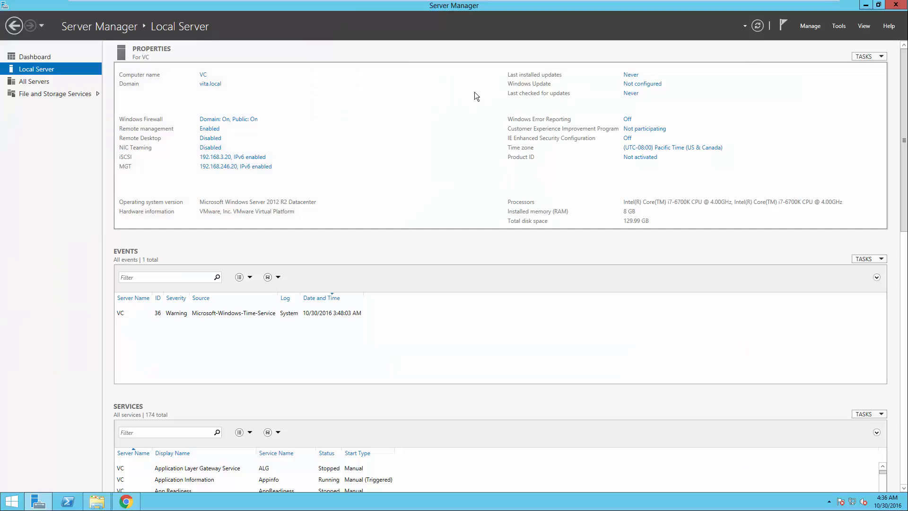
- Open Computer Management from Server Manager and show Disk Management
left_click(839, 26)
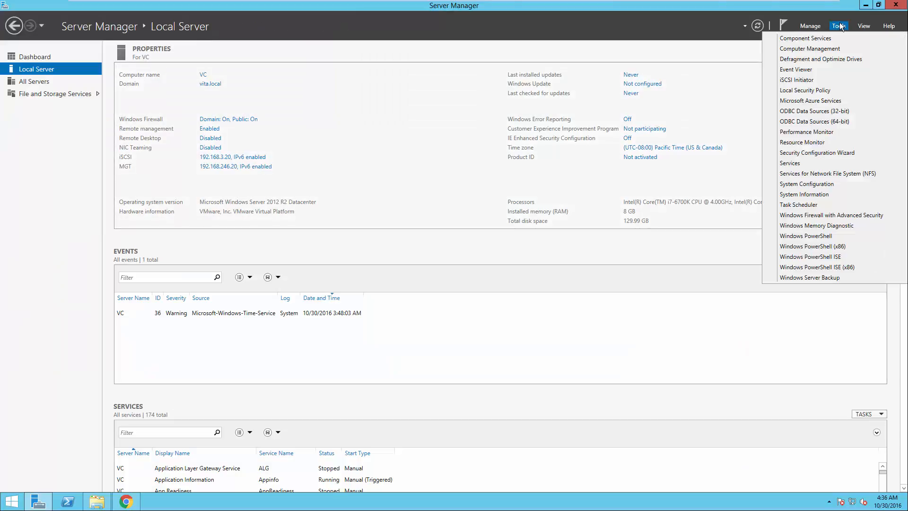
left_click(814, 49)
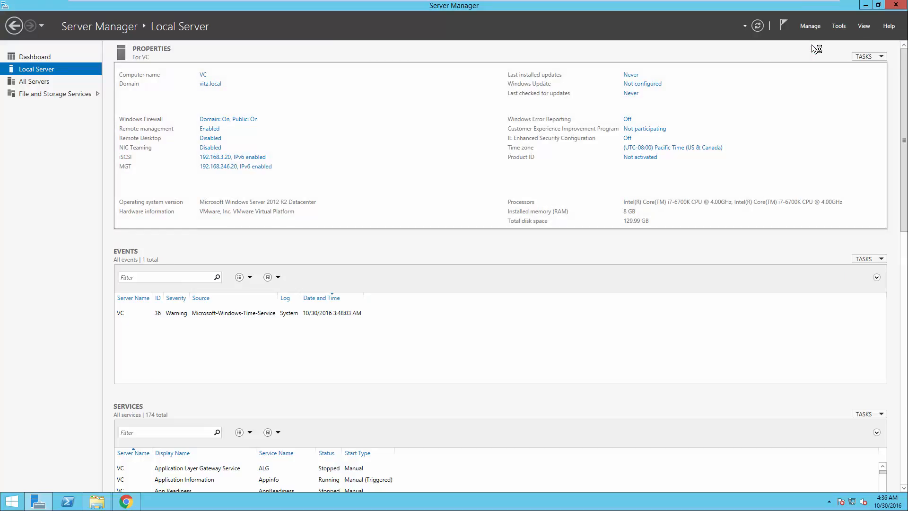
left_click(75, 138)
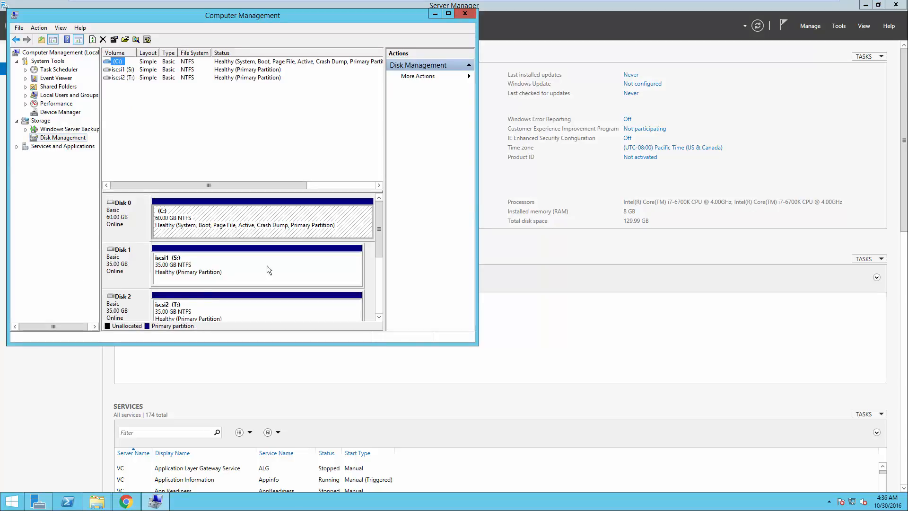
- Bring Disk 3 online and initialize it with the MBR partition style
left_click_drag(379, 204, 368, 248)
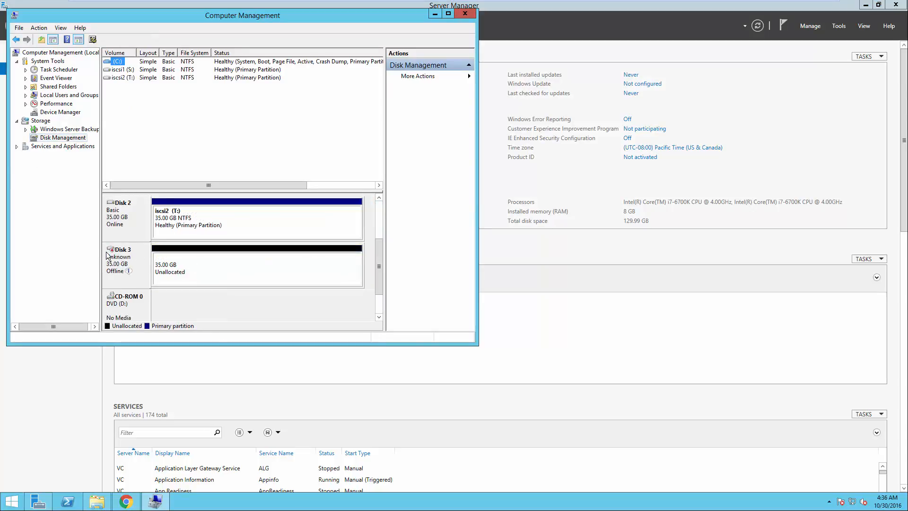
right_click(141, 256)
left_click(152, 259)
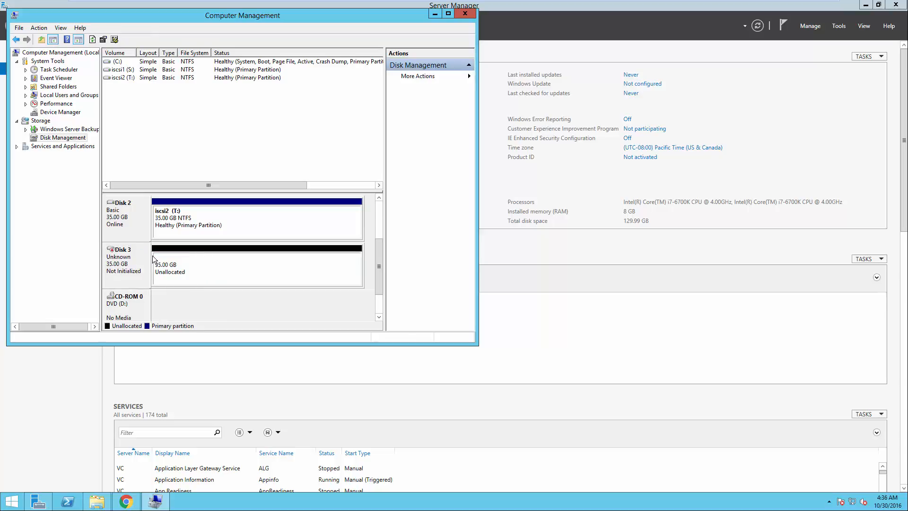
right_click(200, 251)
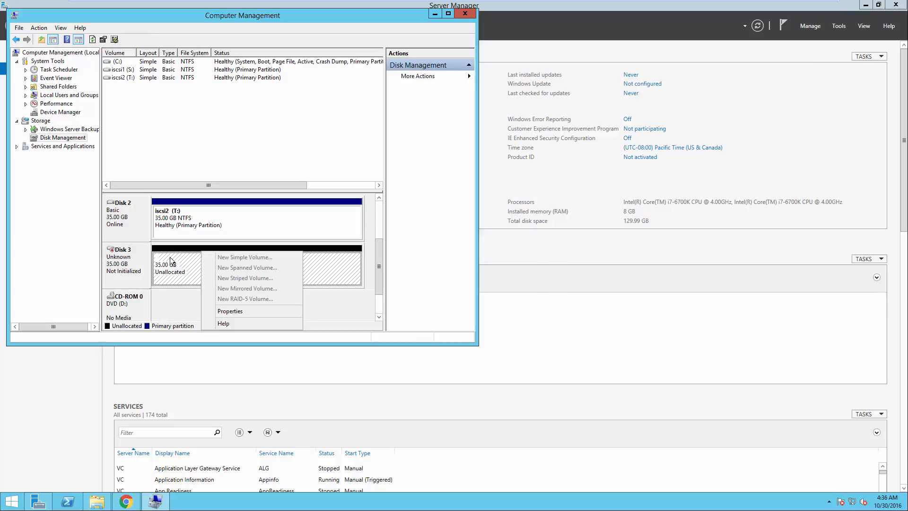
right_click(142, 257)
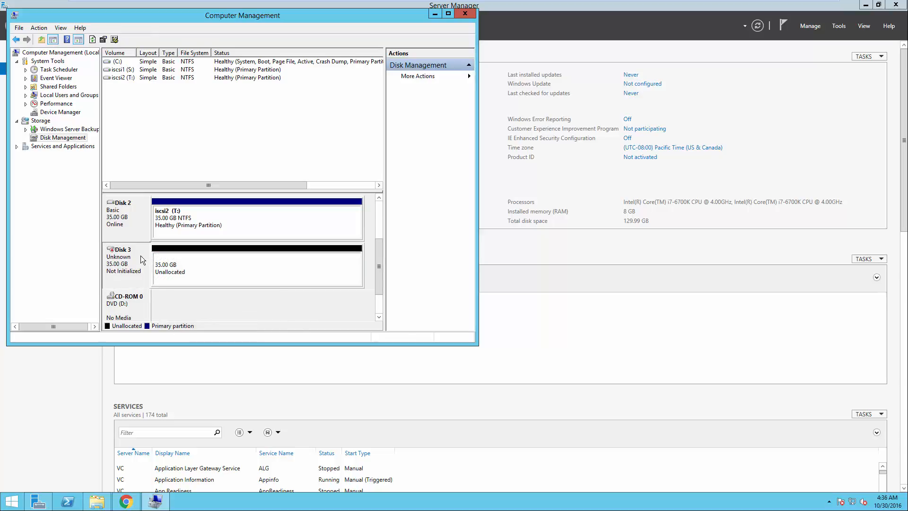
left_click(172, 262)
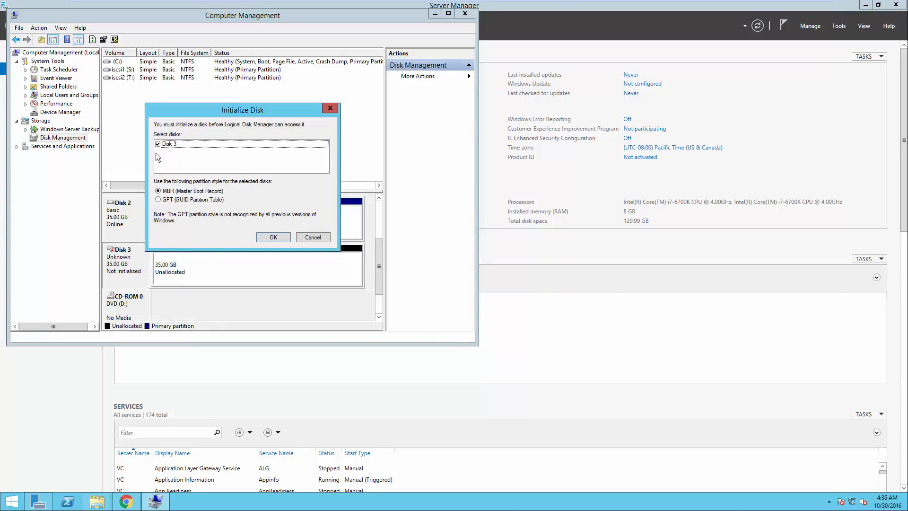
left_click(265, 236)
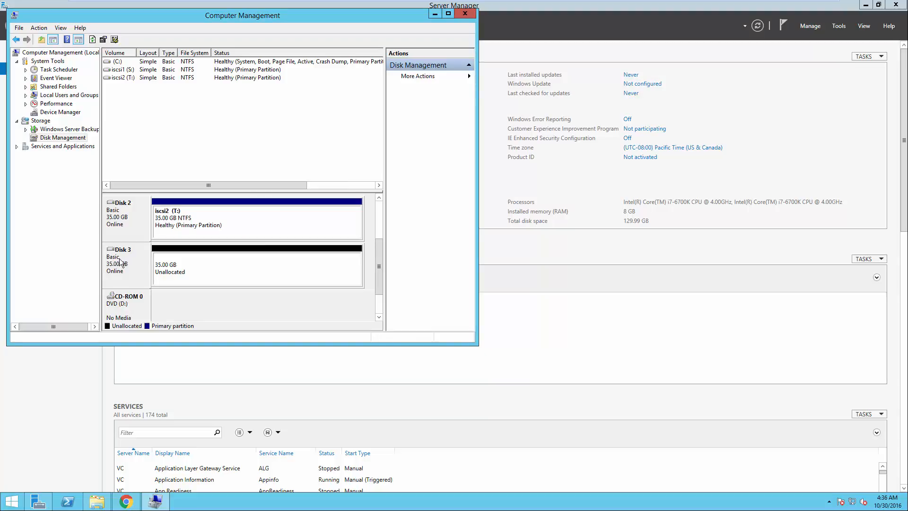
- Start a new simple volume on Disk 3 using the full 35837 MB and assign it drive letter U
right_click(190, 265)
left_click(207, 269)
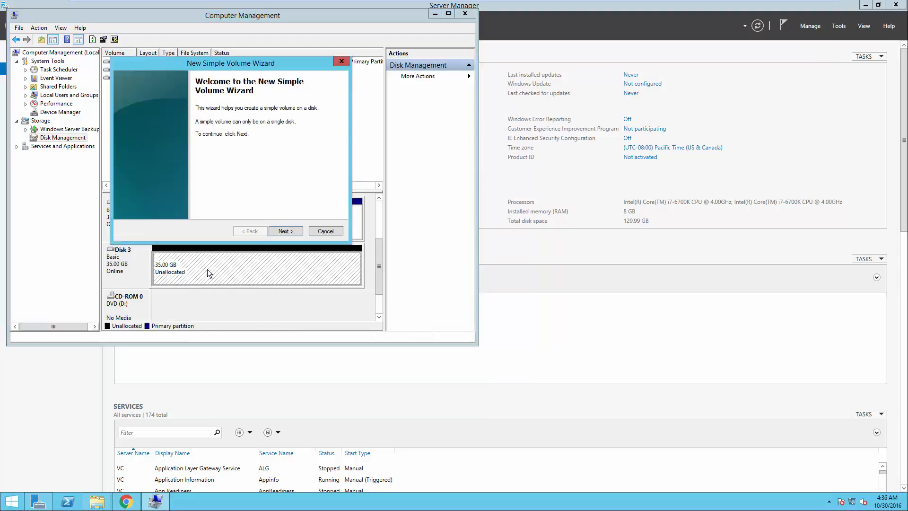
left_click(282, 231)
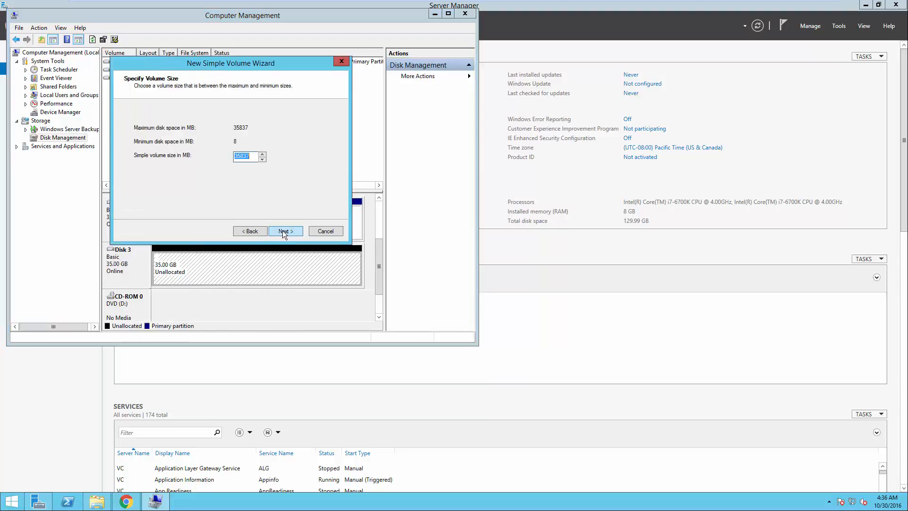
left_click(282, 230)
left_click(277, 129)
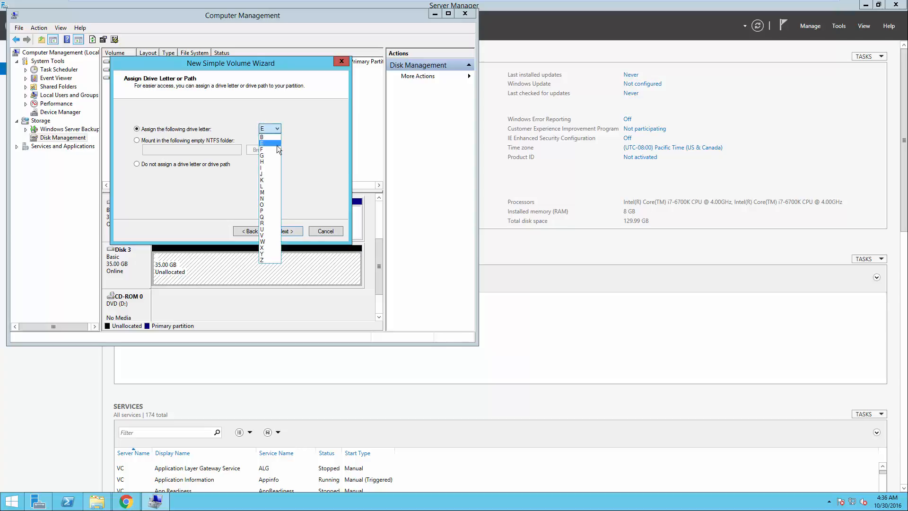
left_click(267, 229)
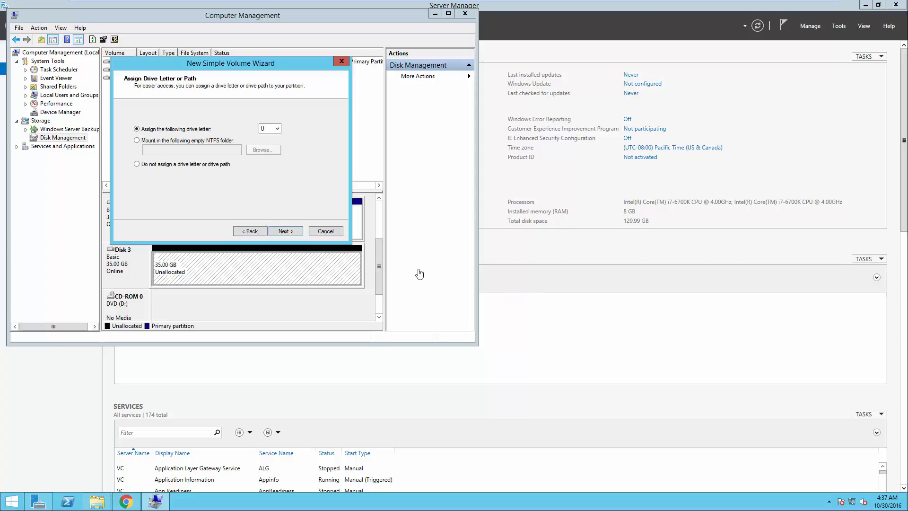
left_click(288, 232)
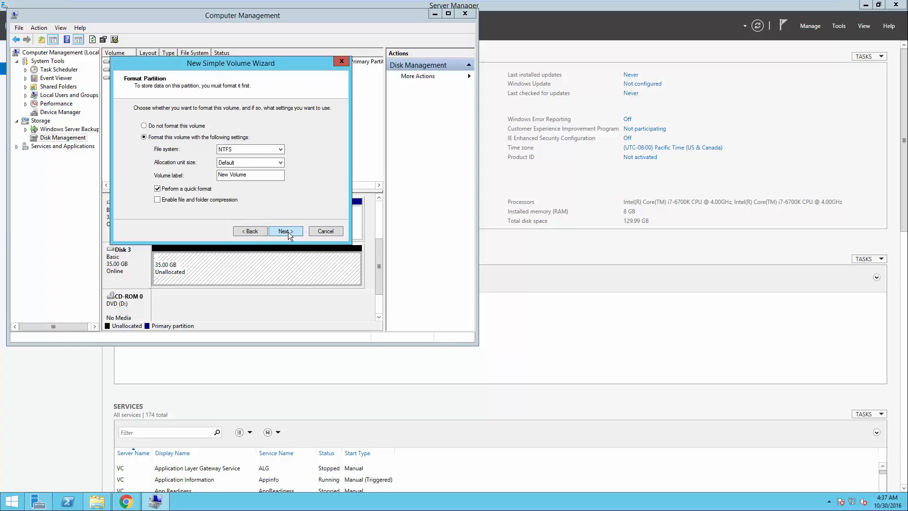
- Label the new volume iSCSI3, create it with an NTFS quick format, and dismiss the prompt to format drive E
left_click_drag(280, 175, 183, 175)
type("iSCSI32")
key("BackSpace")
left_click(283, 232)
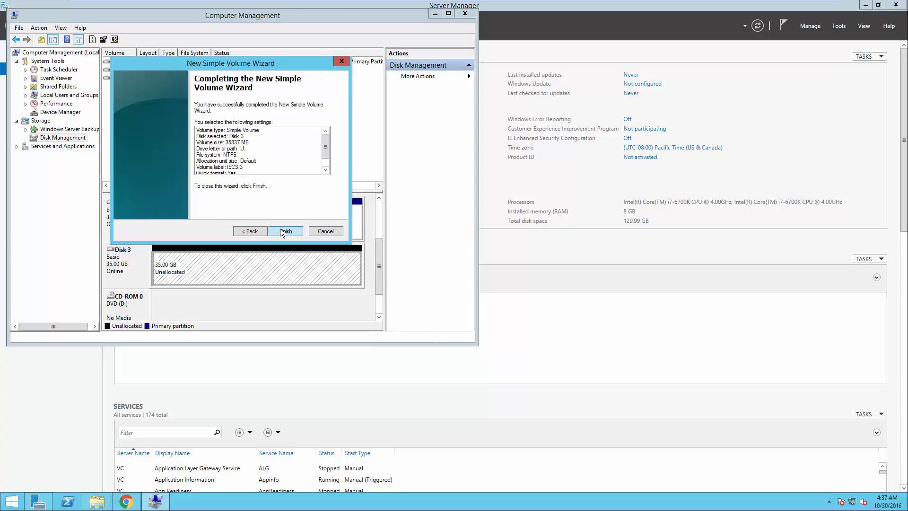
left_click(284, 231)
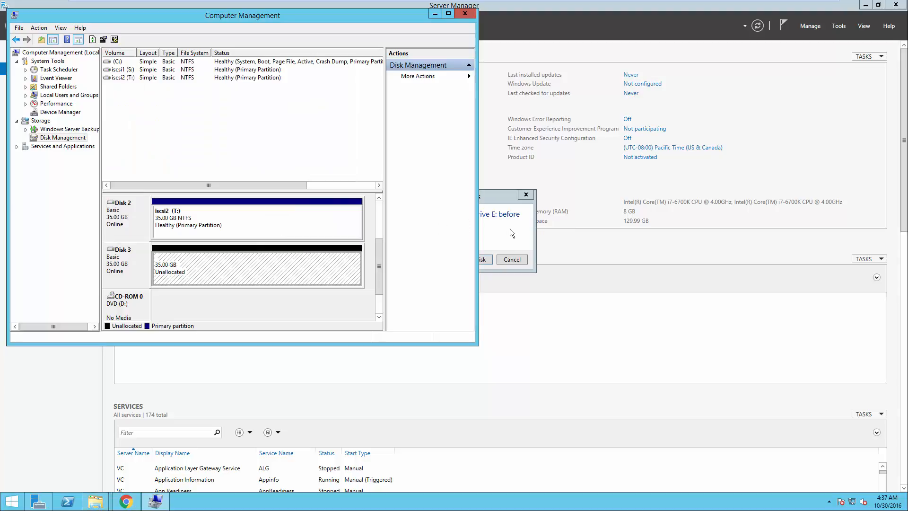
left_click(523, 194)
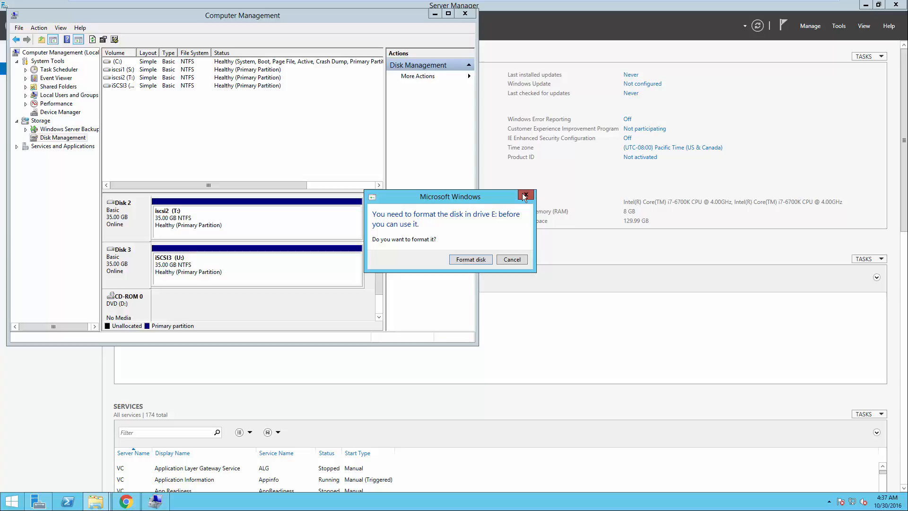
left_click(525, 196)
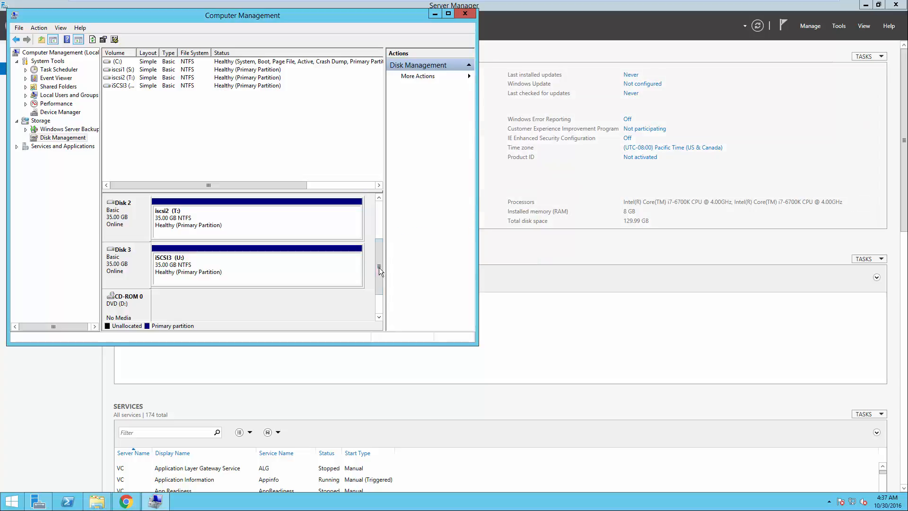
- Review the disks and full volume names in Disk Management, then close Computer Management
left_click_drag(379, 268, 384, 203)
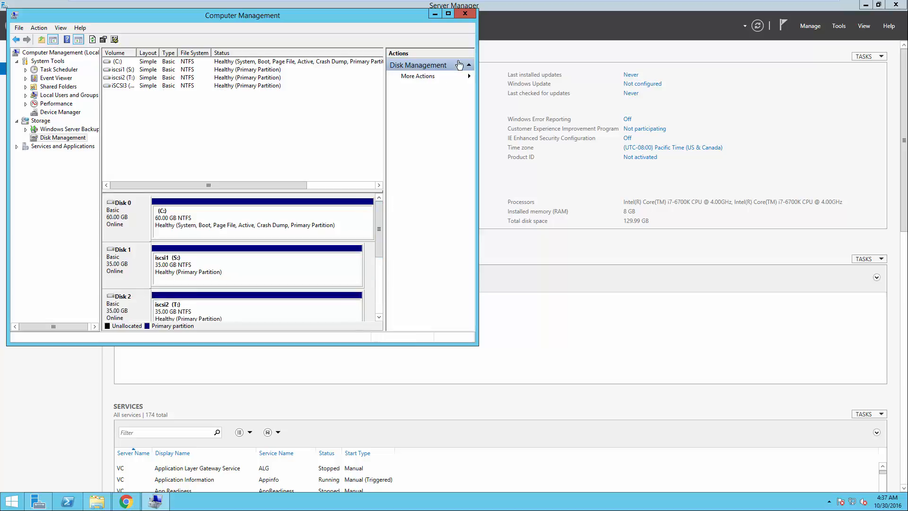
double_click(138, 53)
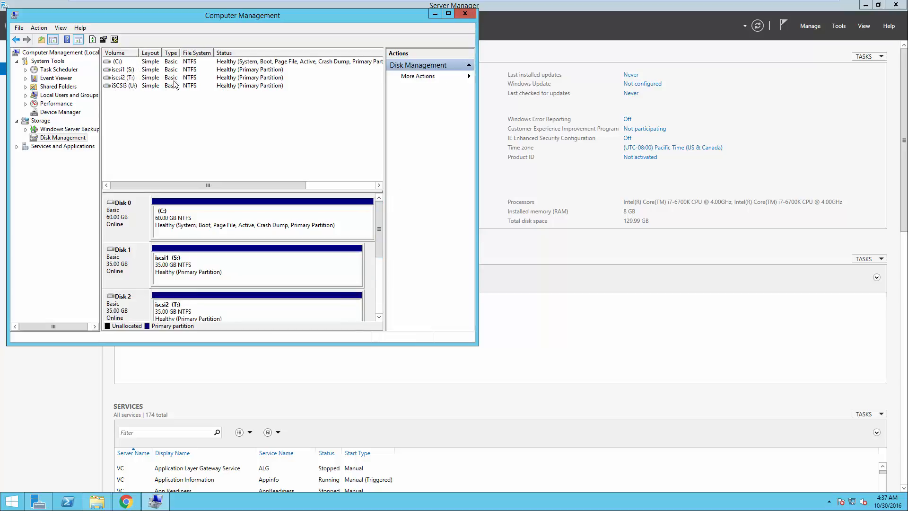
left_click(466, 14)
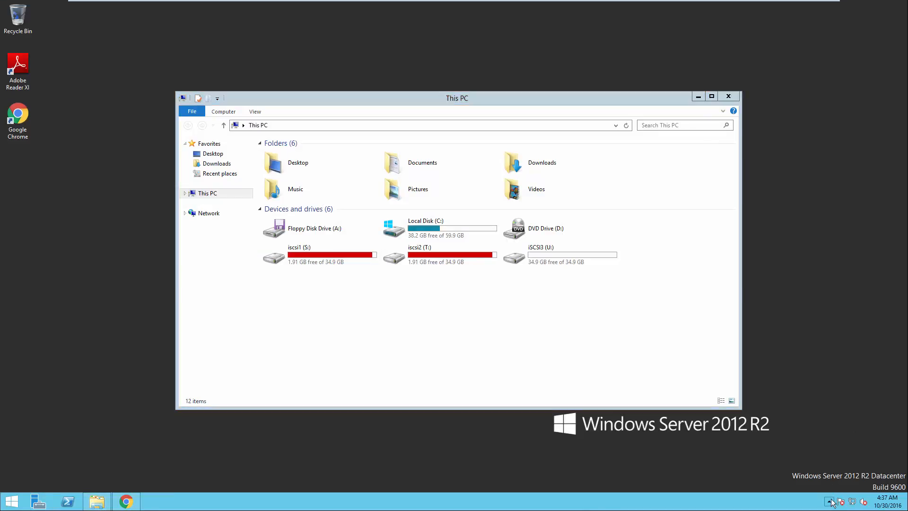
- Find and launch the StarWind Management Console on the server and bring up its window
left_click(829, 502)
left_click(839, 271)
left_click(14, 499)
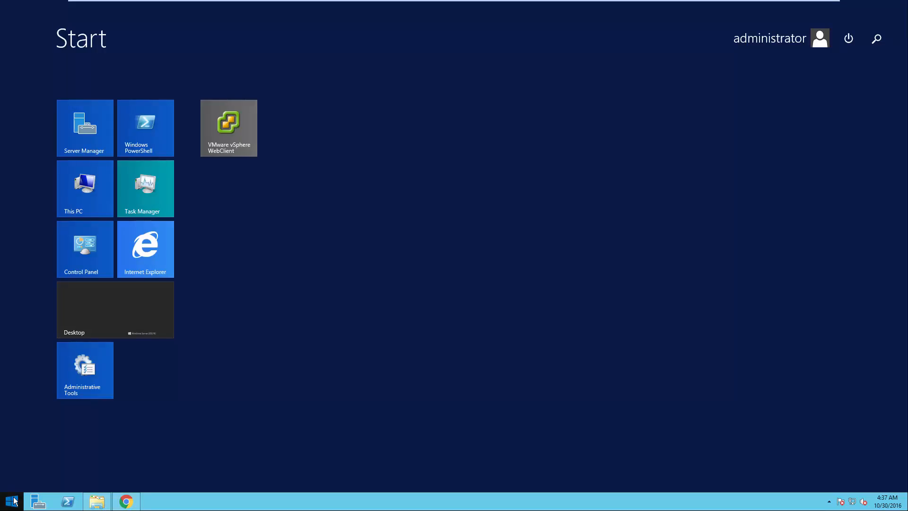
type("server Manager")
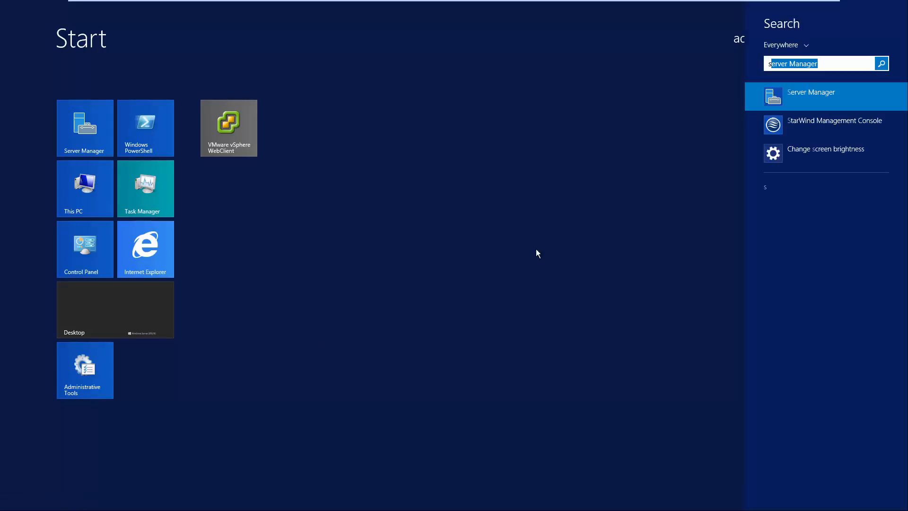
left_click(815, 122)
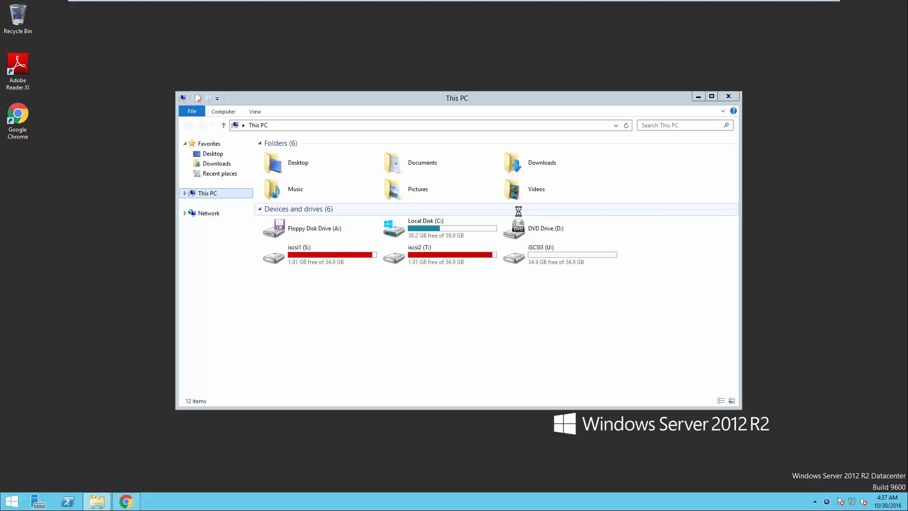
double_click(827, 502)
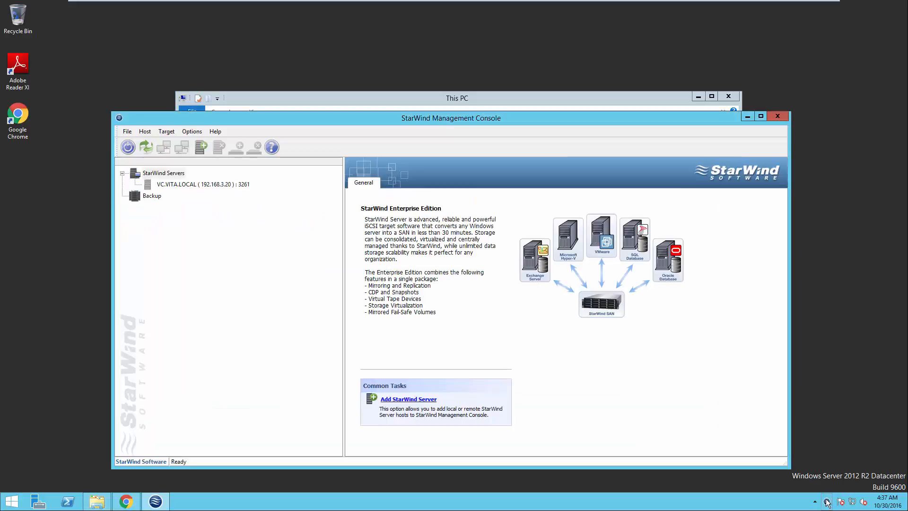
- Connect to the VC.VITA.LOCAL StarWind server and select the iscsi1 target in its target list
left_click(222, 186)
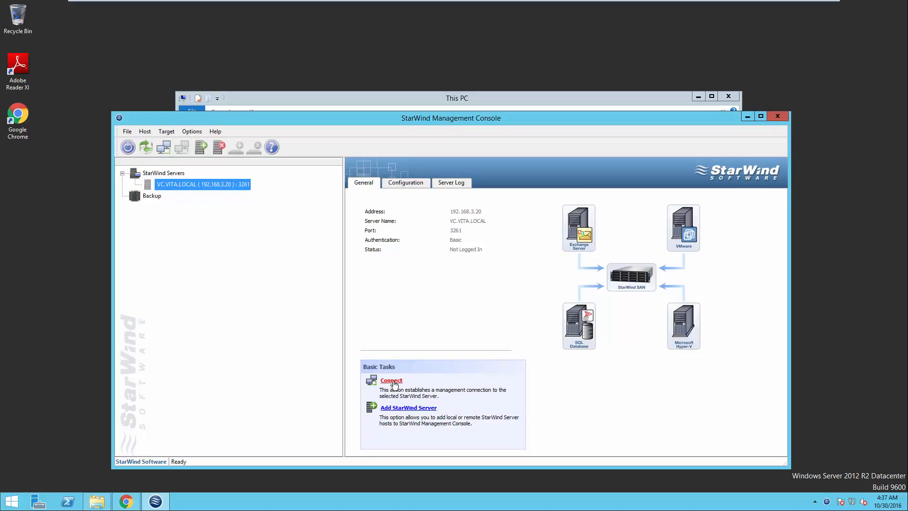
left_click(392, 381)
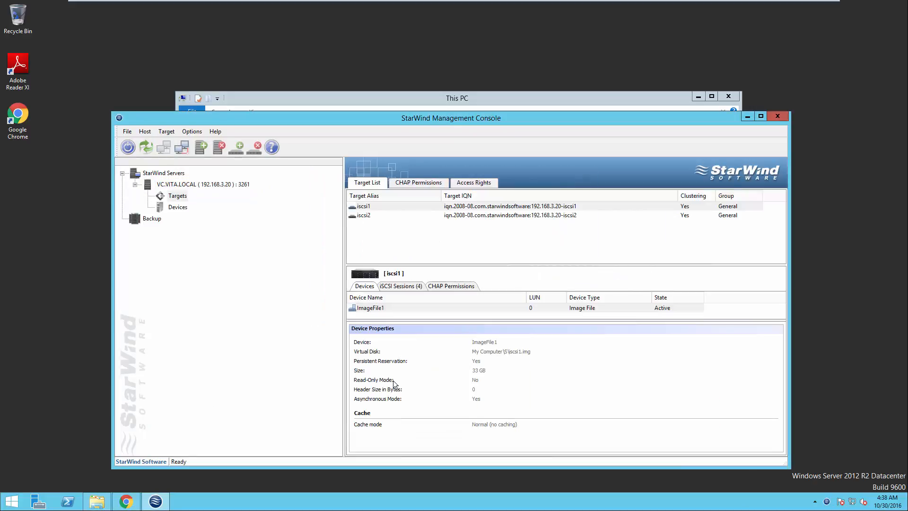
left_click(360, 207)
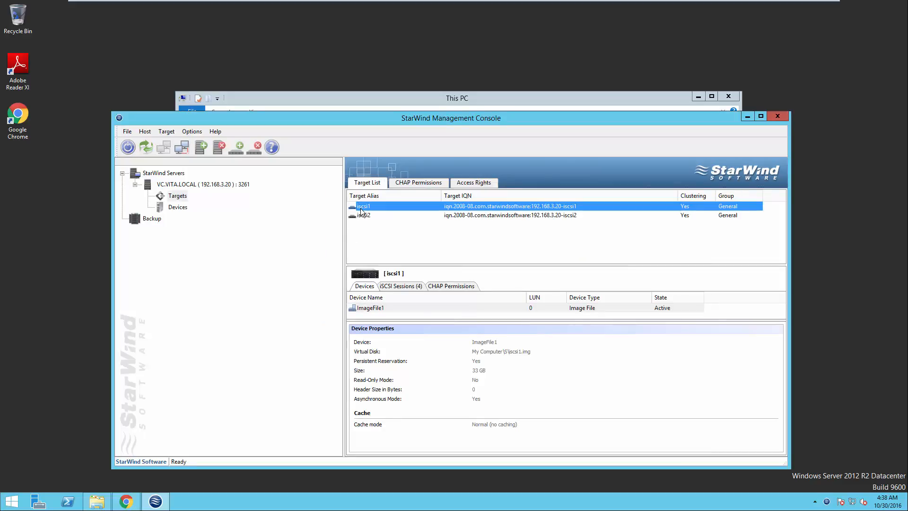
- Compare the device properties of the iscsi1 and iscsi2 targets
left_click(362, 214)
left_click(364, 208)
left_click(363, 215)
- Start adding a new target on the VC.VITA.LOCAL server with Hard Disk as the storage type
left_click(178, 195)
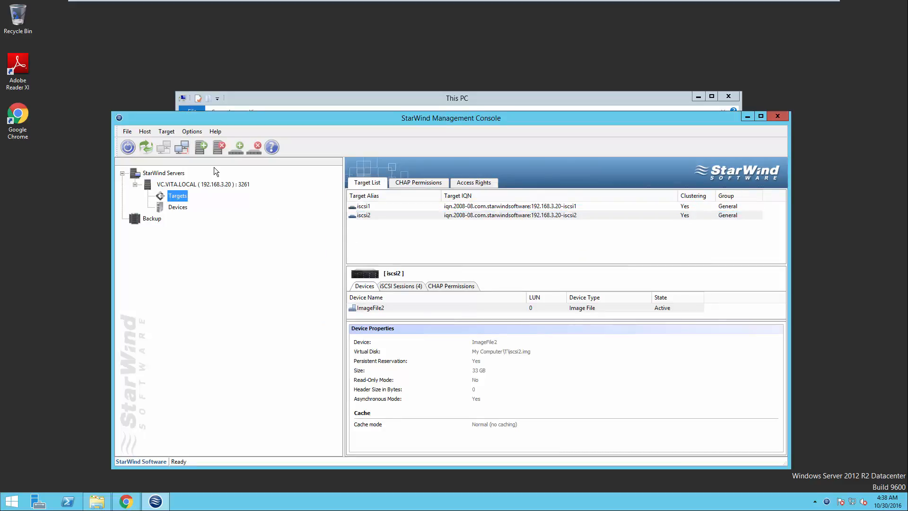
left_click(168, 131)
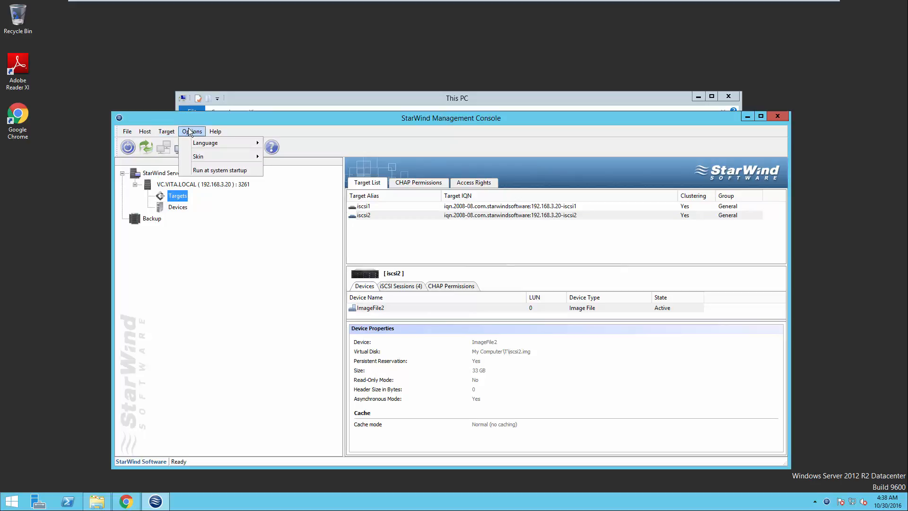
left_click(214, 242)
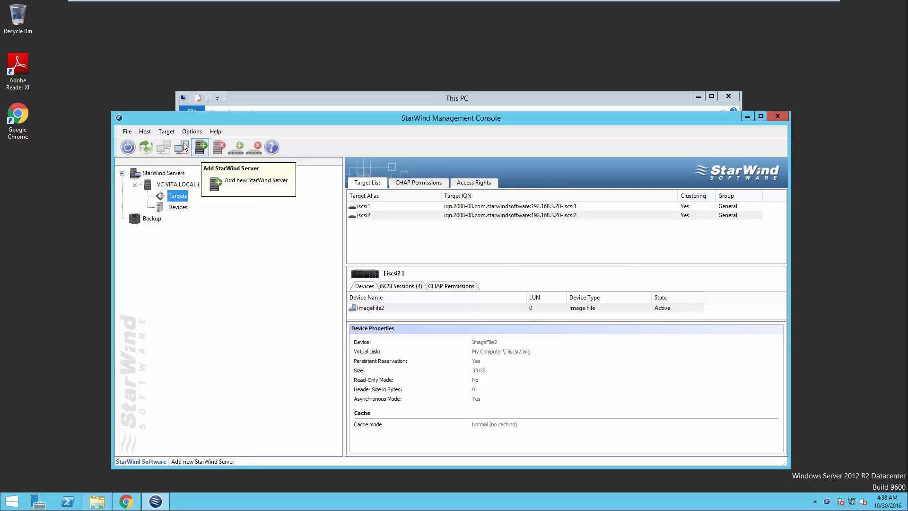
left_click(166, 132)
left_click(178, 143)
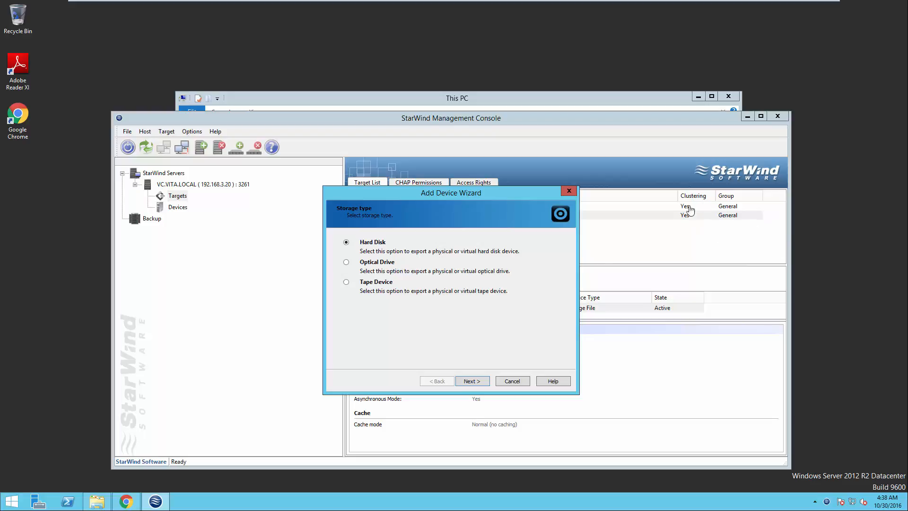
left_click(471, 381)
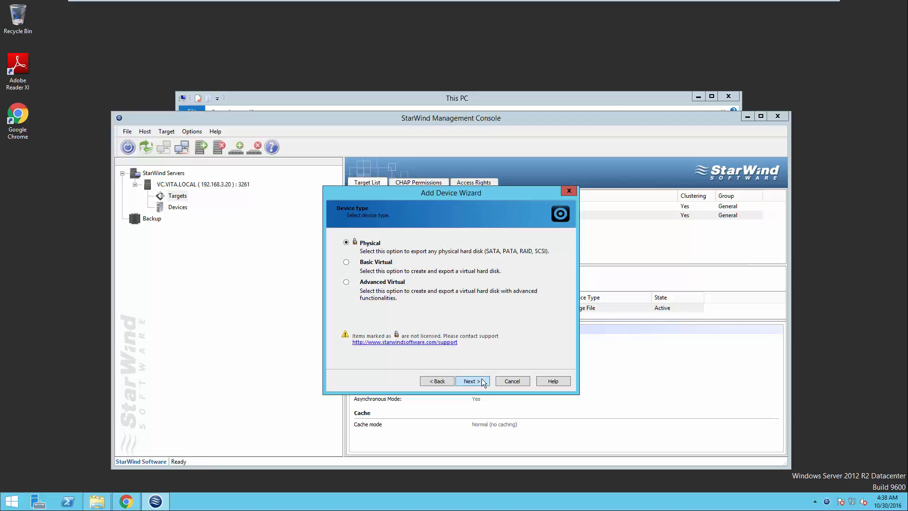
- Define the device as a Basic Virtual Image File device backed by a newly created virtual disk
left_click(382, 263)
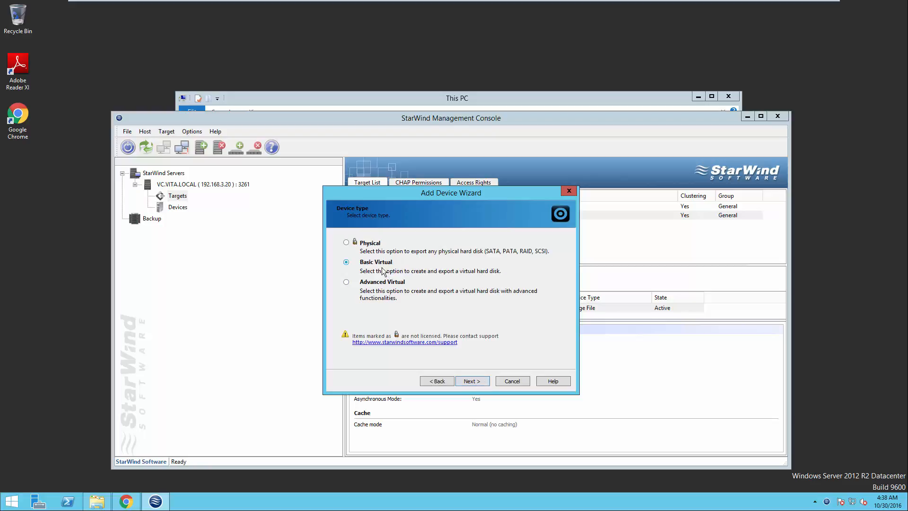
left_click(471, 381)
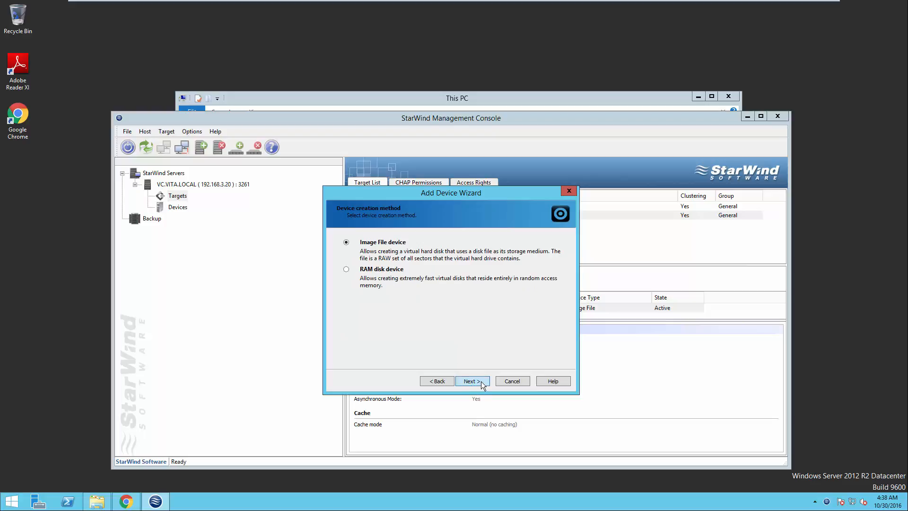
left_click(482, 383)
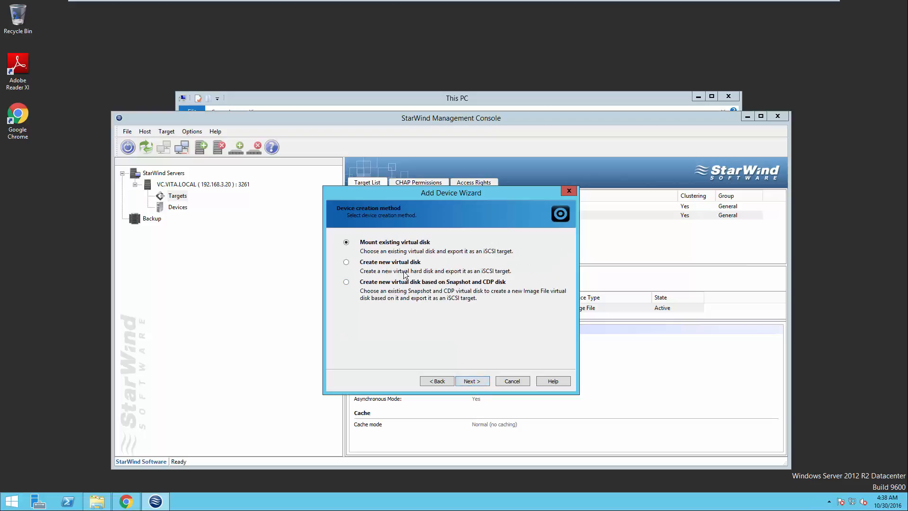
left_click(401, 267)
left_click(473, 382)
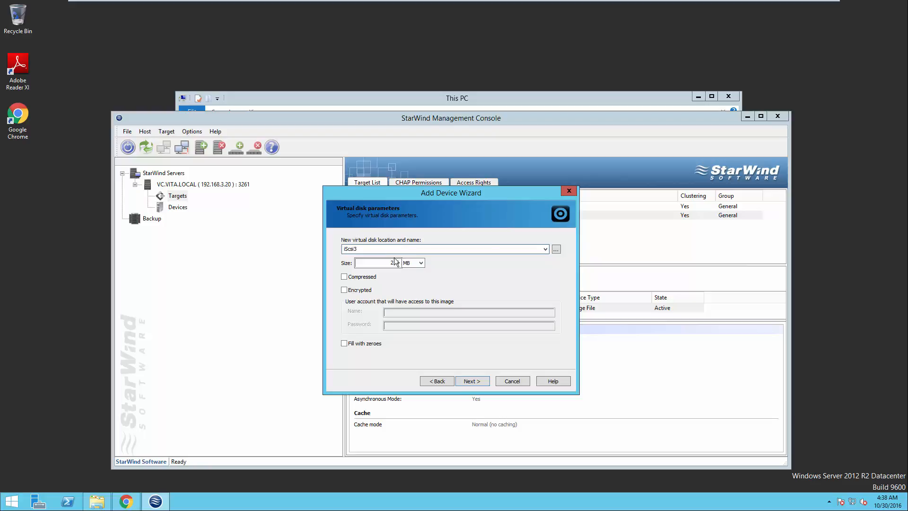
- Set the virtual disk size to 33 GB and try to create it under the name iScsi3 without a drive location
left_click_drag(386, 262, 415, 262)
type("33")
left_click(418, 263)
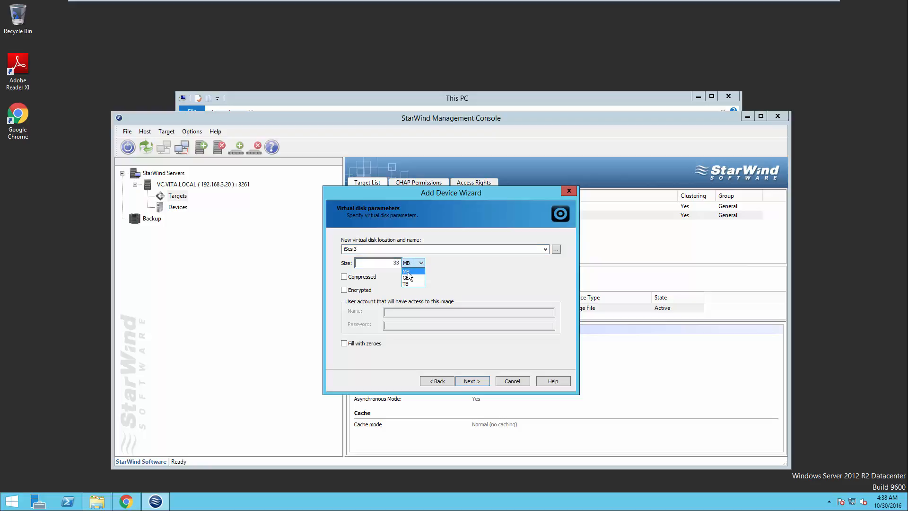
left_click(409, 278)
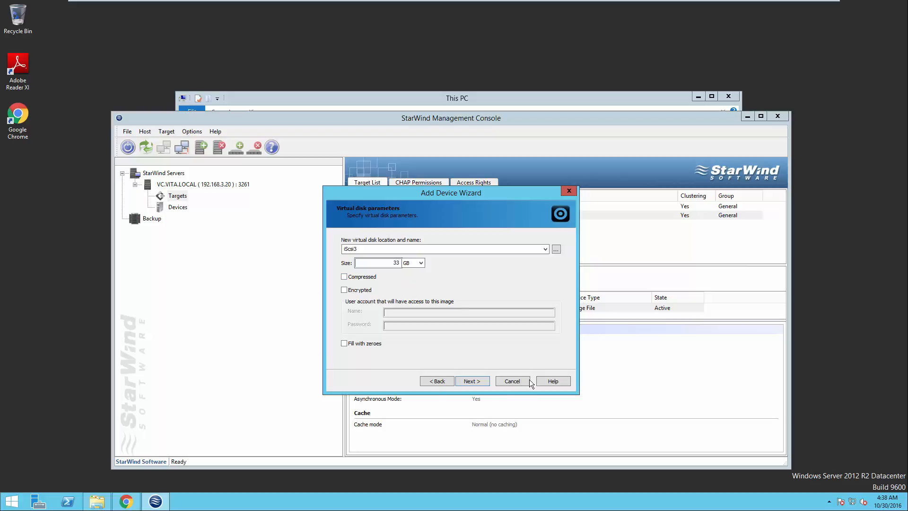
left_click(470, 381)
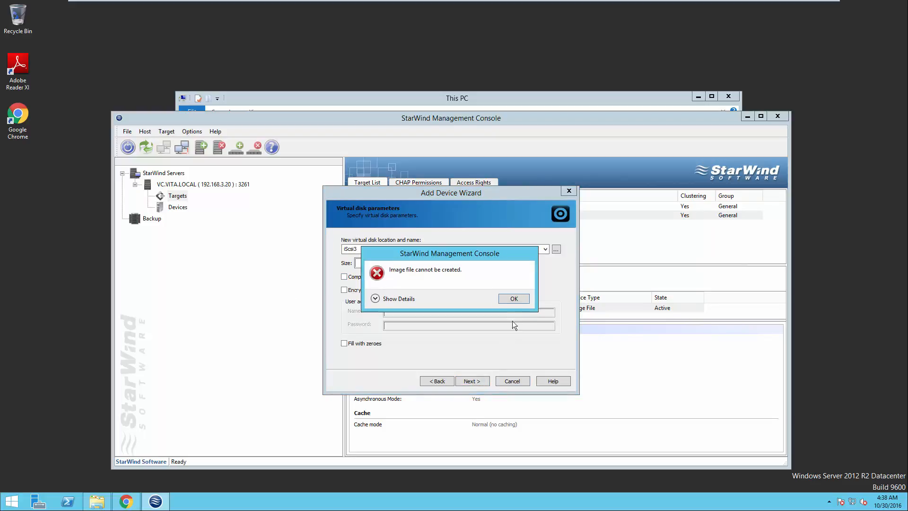
left_click(525, 301)
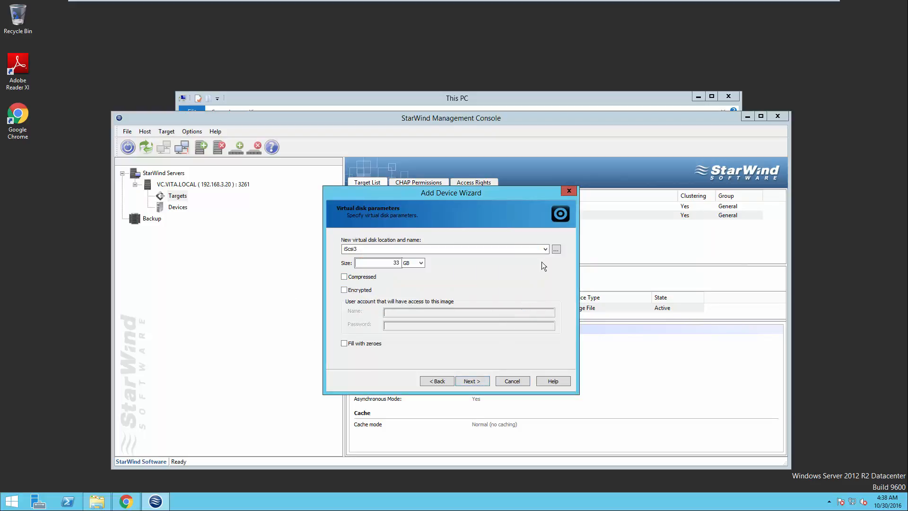
- Browse the server's drives and choose drive U as the virtual disk's location
left_click(548, 251)
left_click(548, 251)
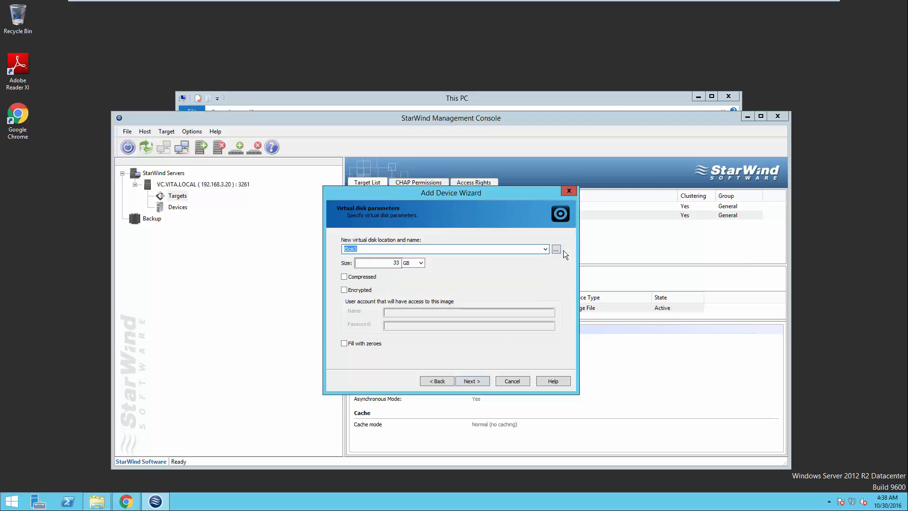
left_click(557, 251)
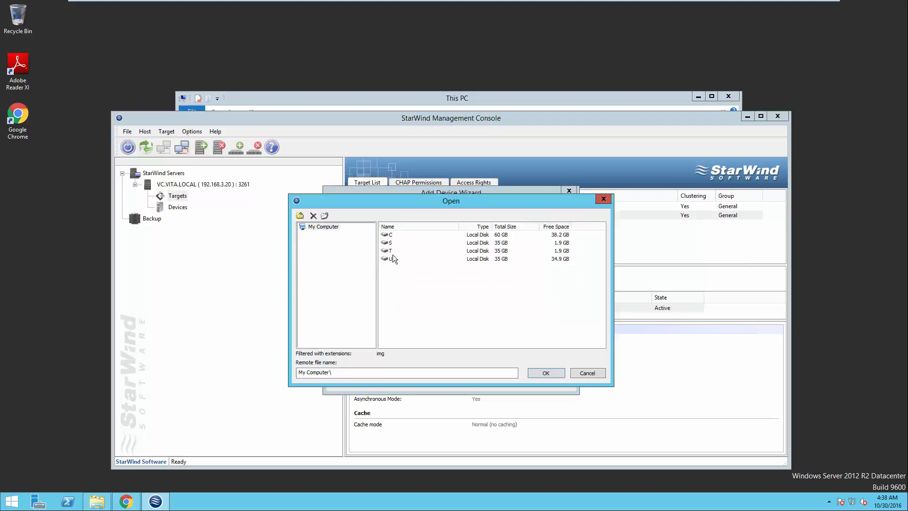
left_click(392, 259)
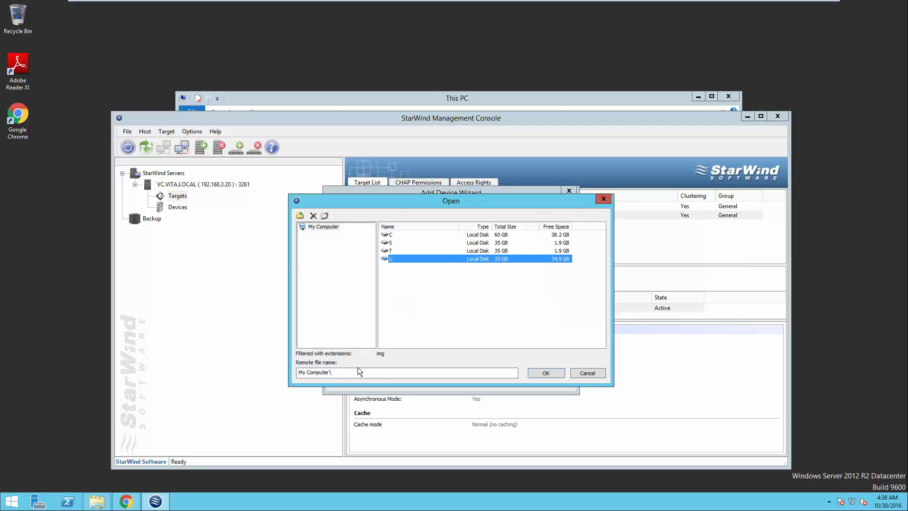
double_click(390, 262)
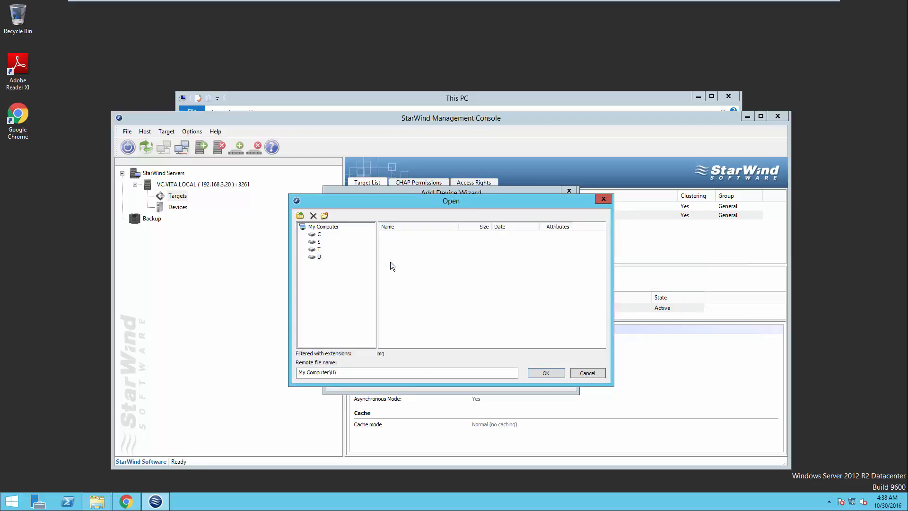
left_click(544, 373)
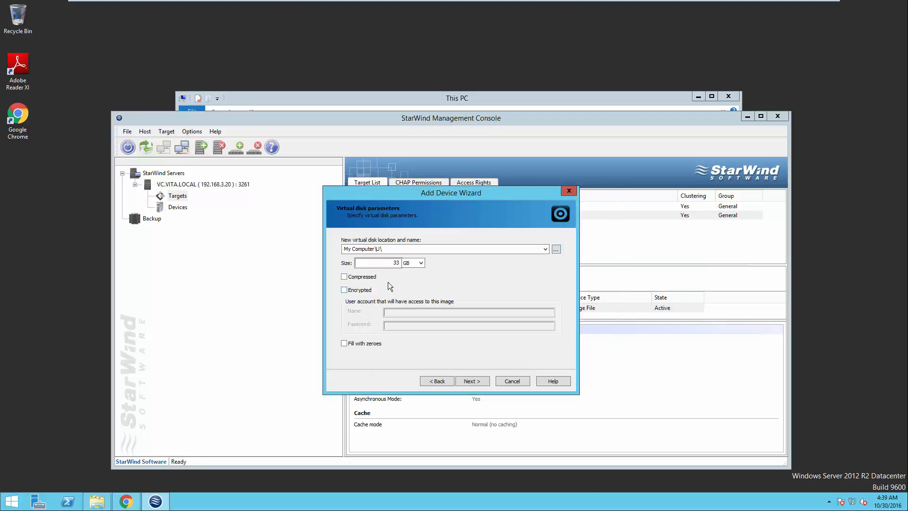
- Create the image file as iscsi3.img on drive U, accepting asynchronous mode and the Normal (no caching) cache mode
left_click(405, 252)
left_click(405, 251)
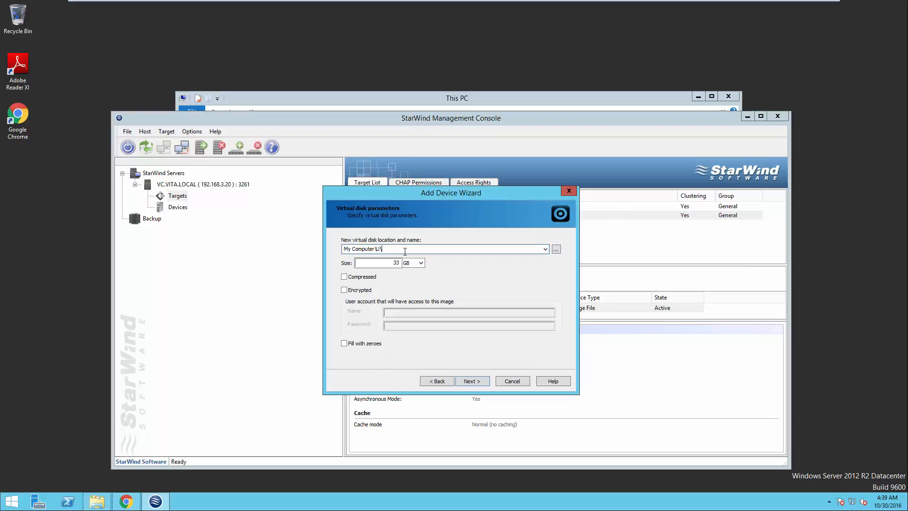
type("iscsi3.img")
left_click(470, 381)
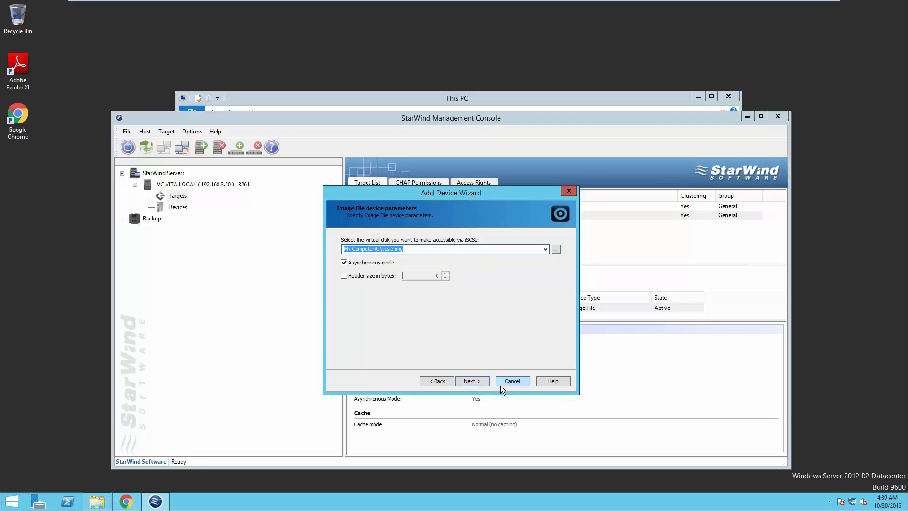
left_click(473, 381)
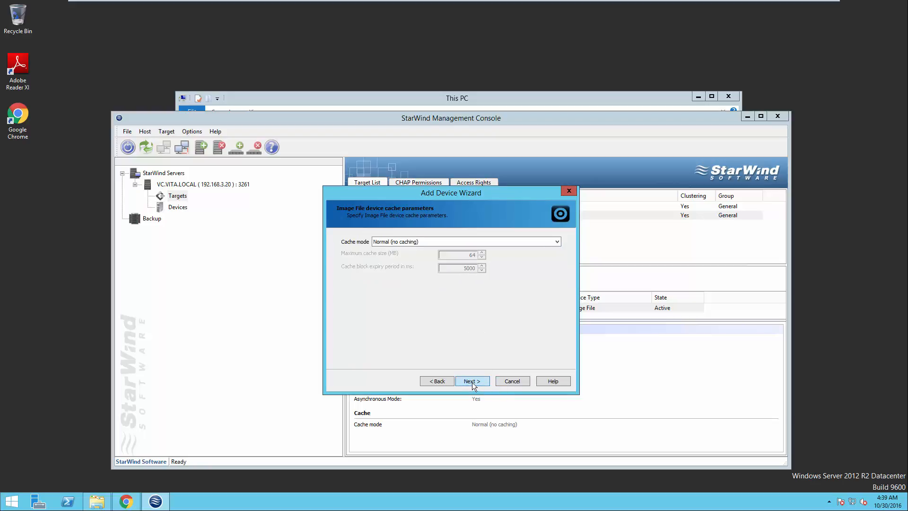
left_click(472, 382)
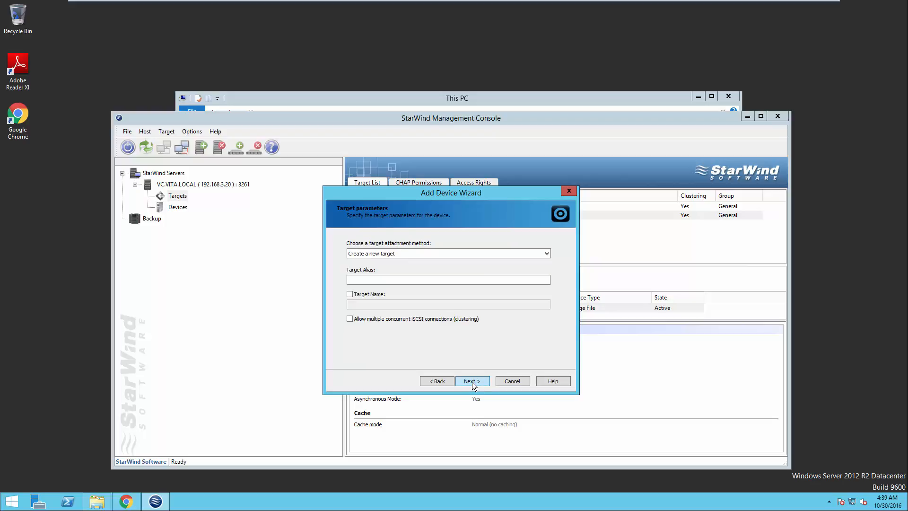
- Give the new target the alias iScsi3 and allow multiple concurrent iSCSI connections (clustering), keeping the attachment method Create a new target
left_click(358, 322)
left_click(391, 280)
type("iScsi3")
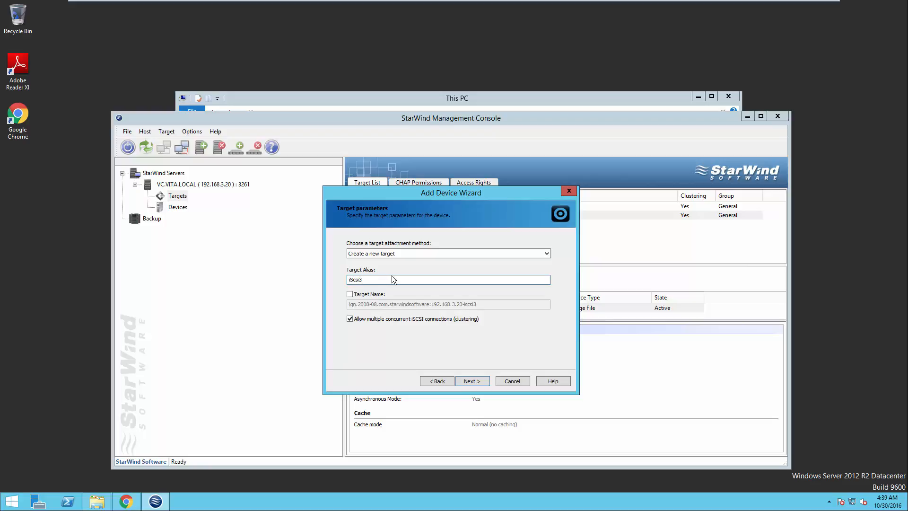
left_click(442, 254)
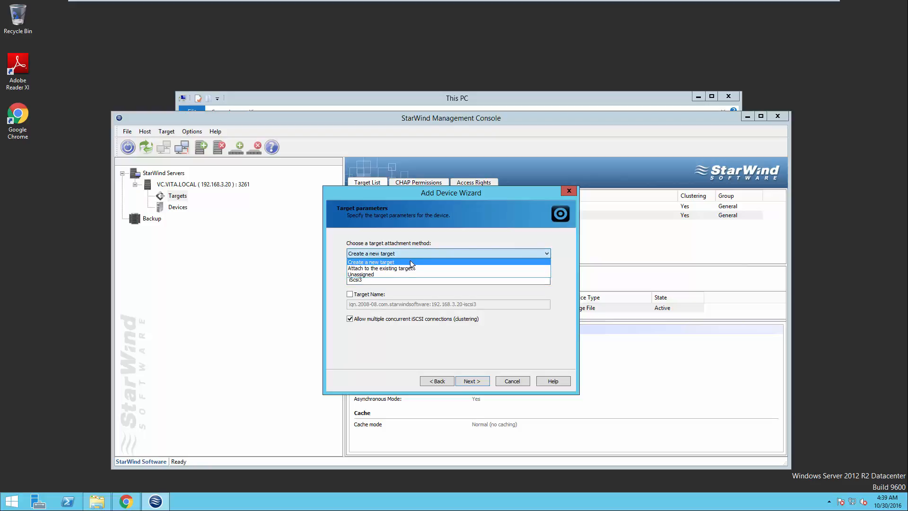
left_click(339, 277)
- Finish adding the device and select the iScsi3 target to review its properties
left_click(485, 381)
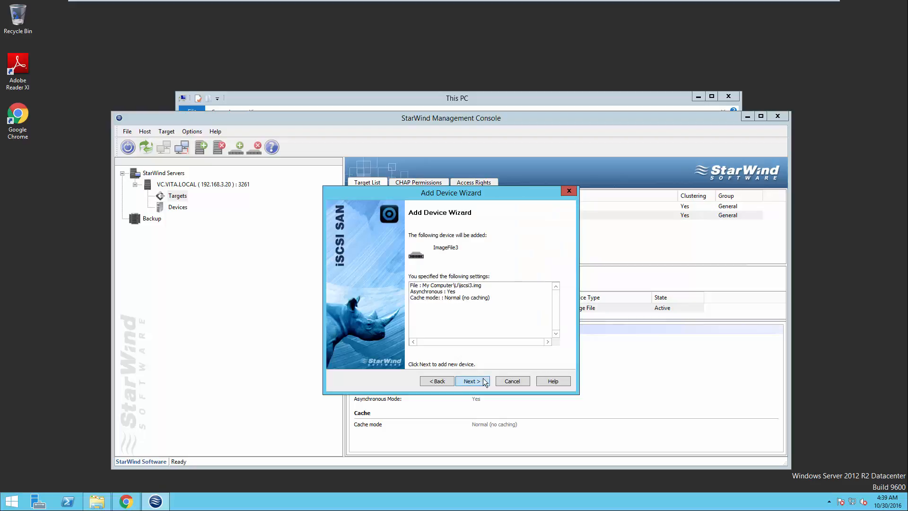
left_click(485, 382)
left_click(473, 382)
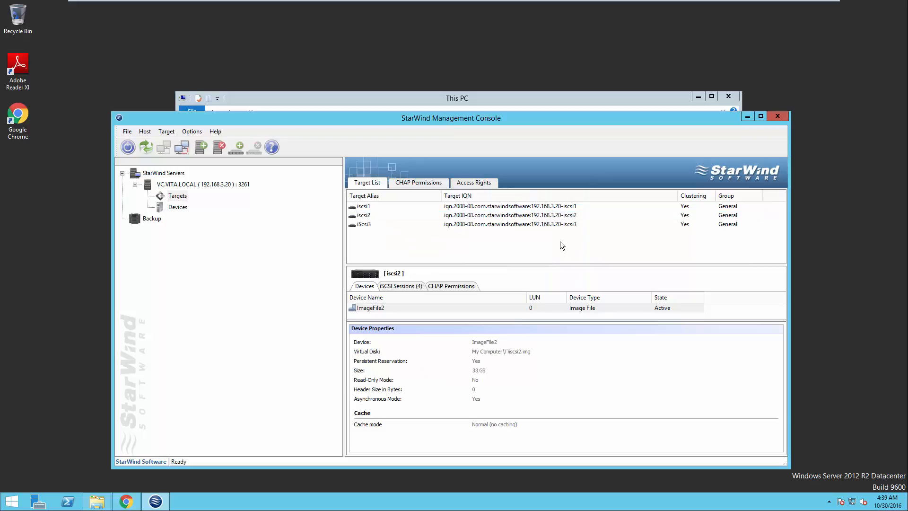
left_click(538, 226)
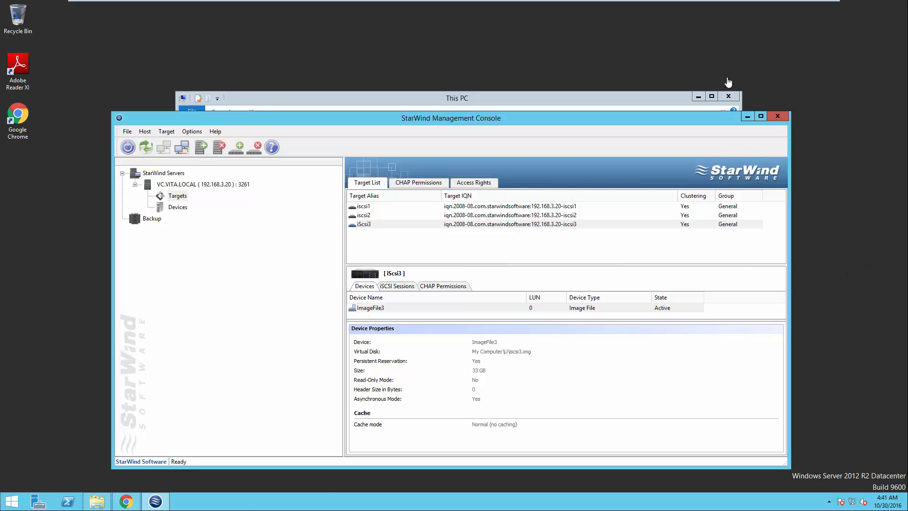
- Put the StarWind console away, refresh This PC to check the iSCSI3 (U:) drive's free space, and close the window
left_click(747, 117)
left_click(729, 98)
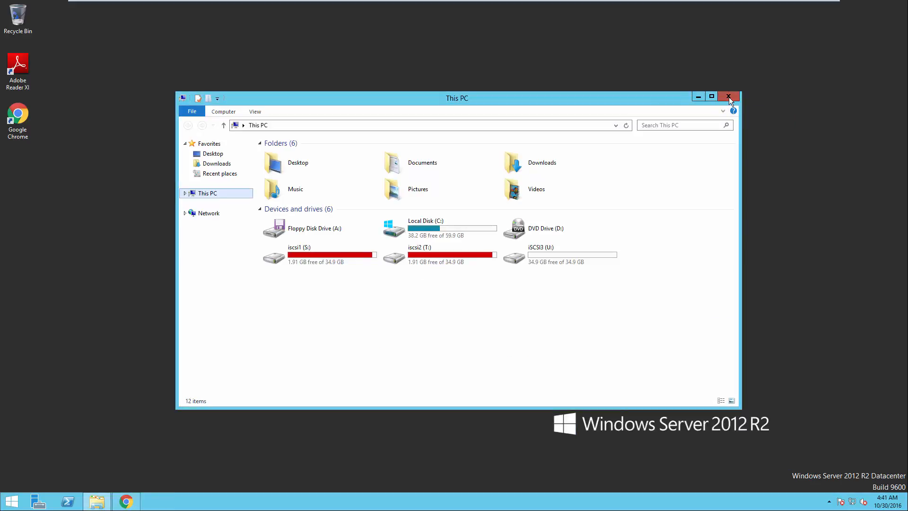
right_click(649, 271)
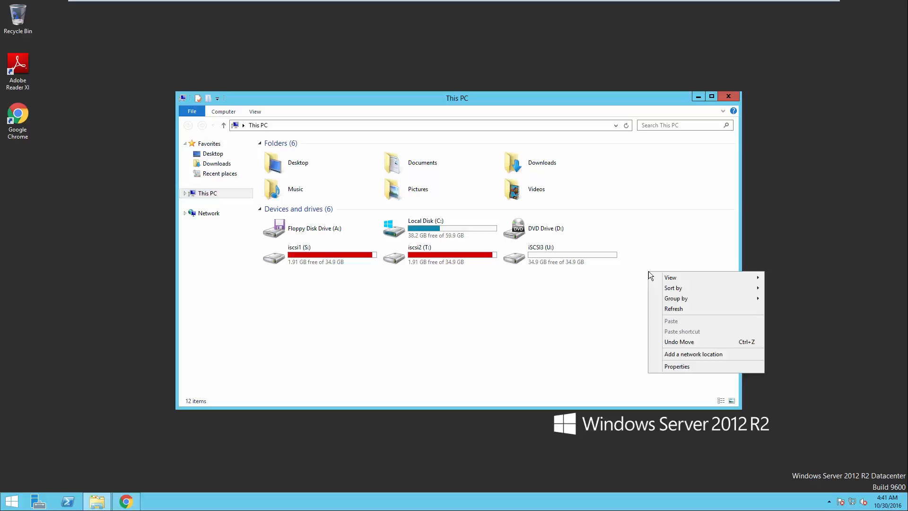
left_click(669, 308)
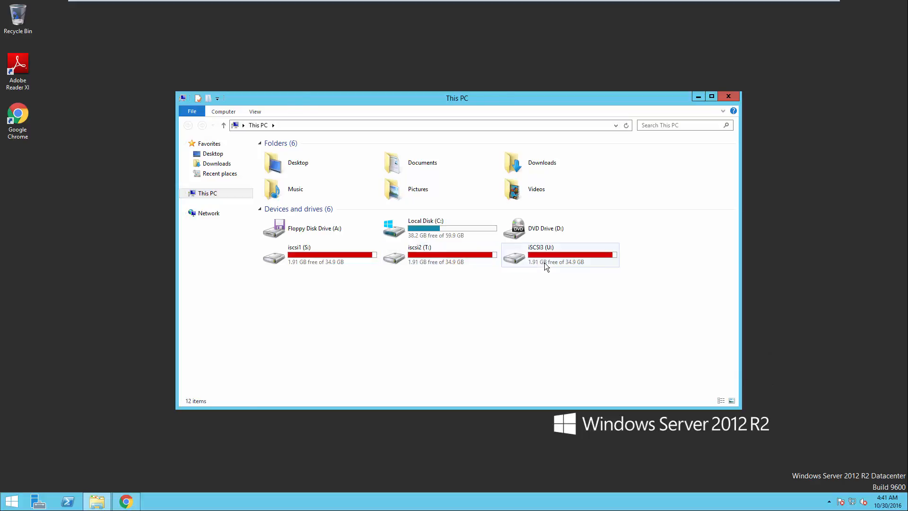
left_click(526, 259)
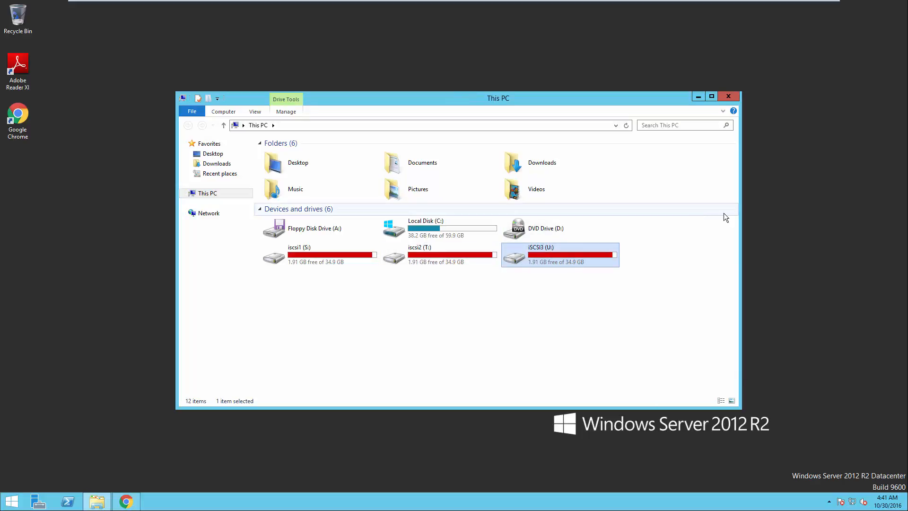
left_click(735, 100)
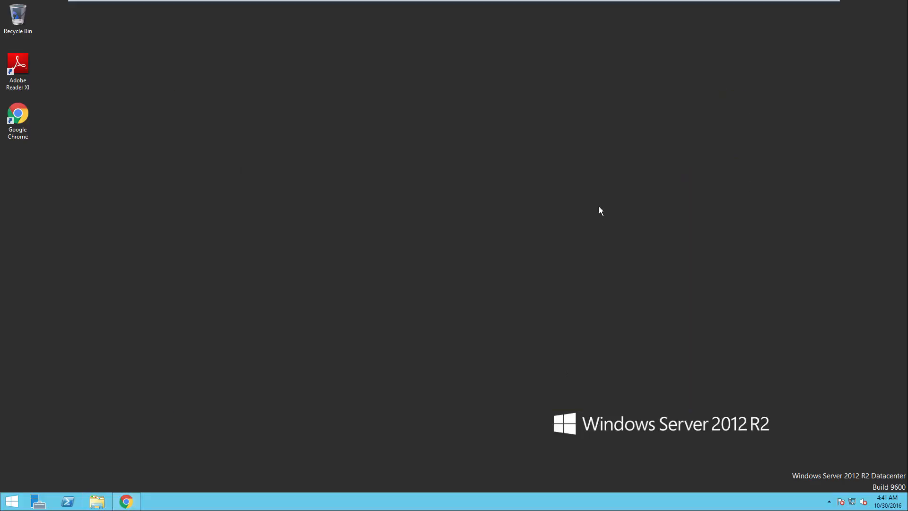
- Switch to the vSphere Web Client in Chrome and bring up the storage adapters of host esxi1.vita.local
left_click(126, 500)
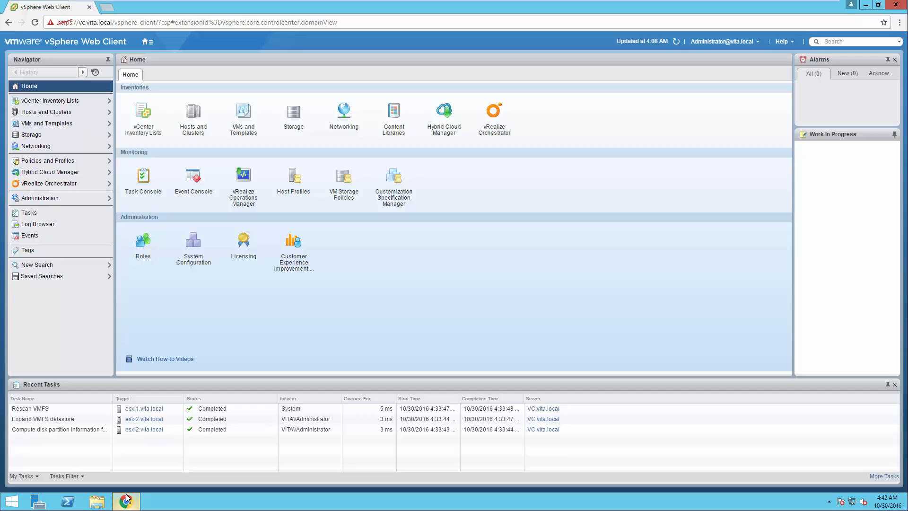
left_click(198, 119)
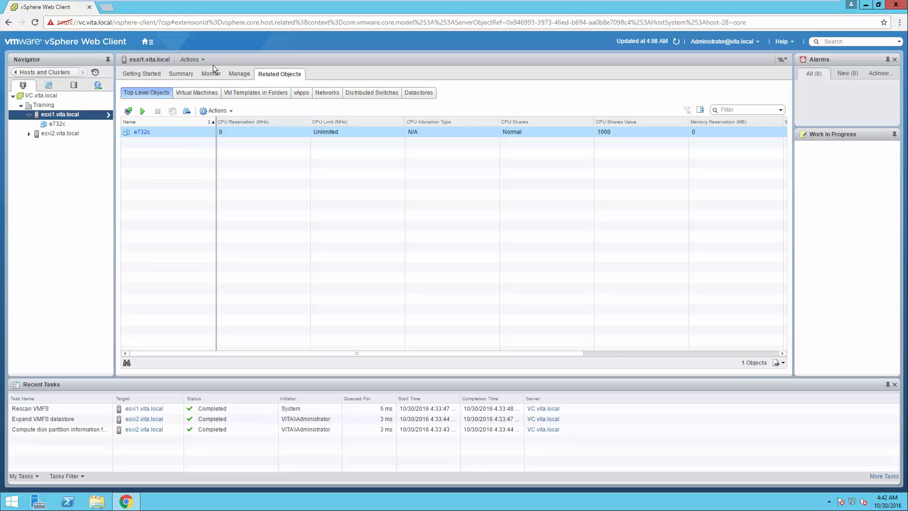
left_click(242, 73)
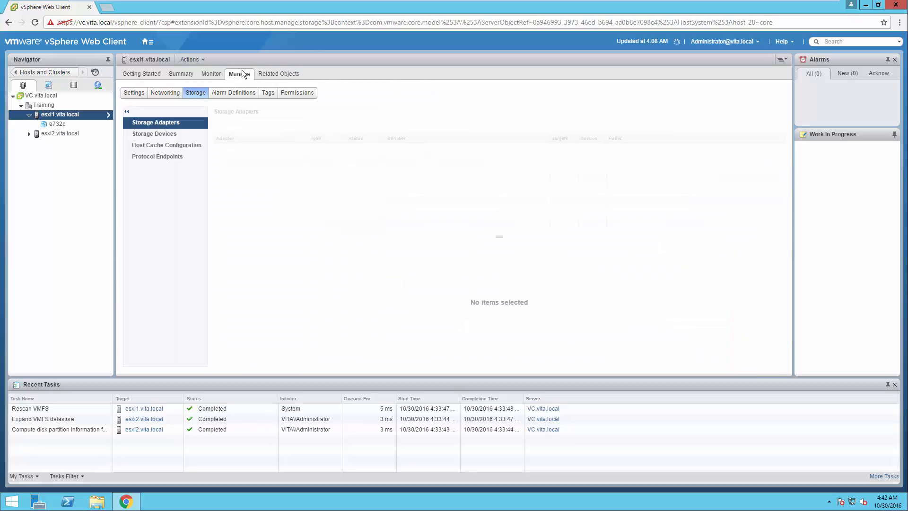
- Rescan the iSCSI software adapter vmhba33 on host esxi1.vita.local and on host esxi2.vita.local
left_click(582, 210)
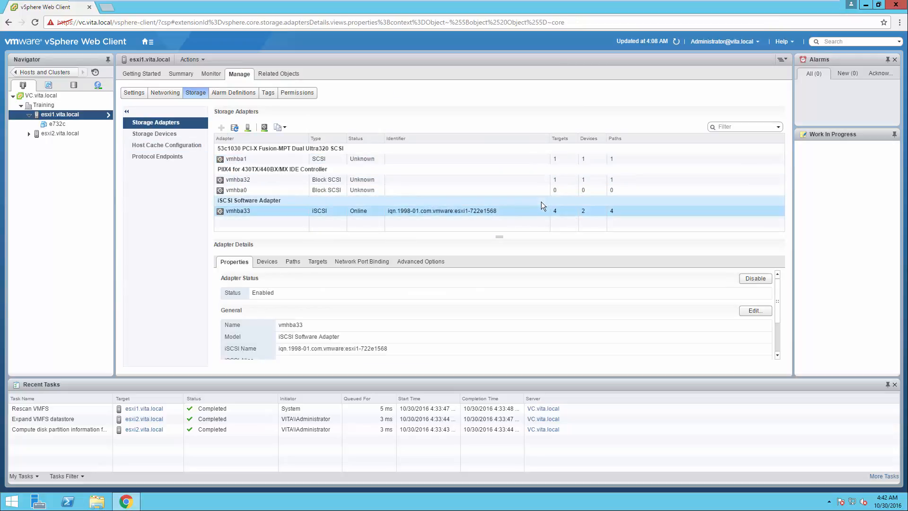
left_click(264, 128)
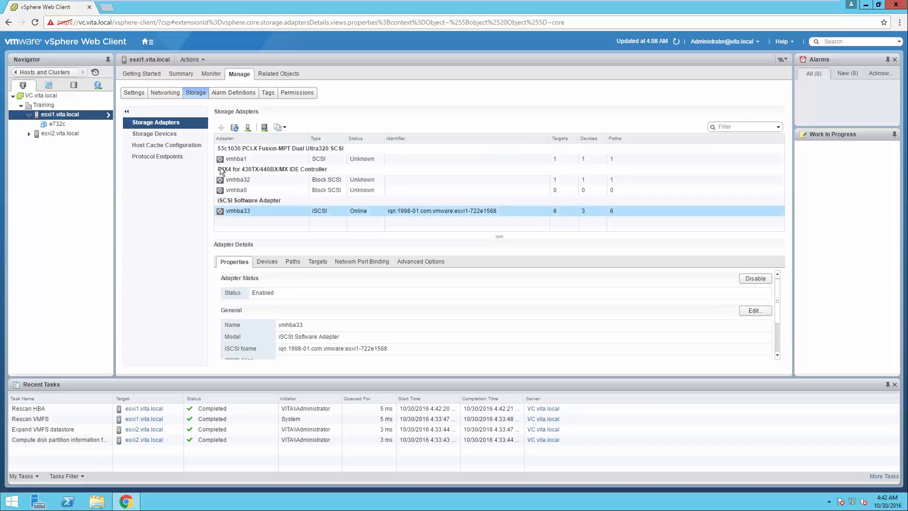
left_click(67, 129)
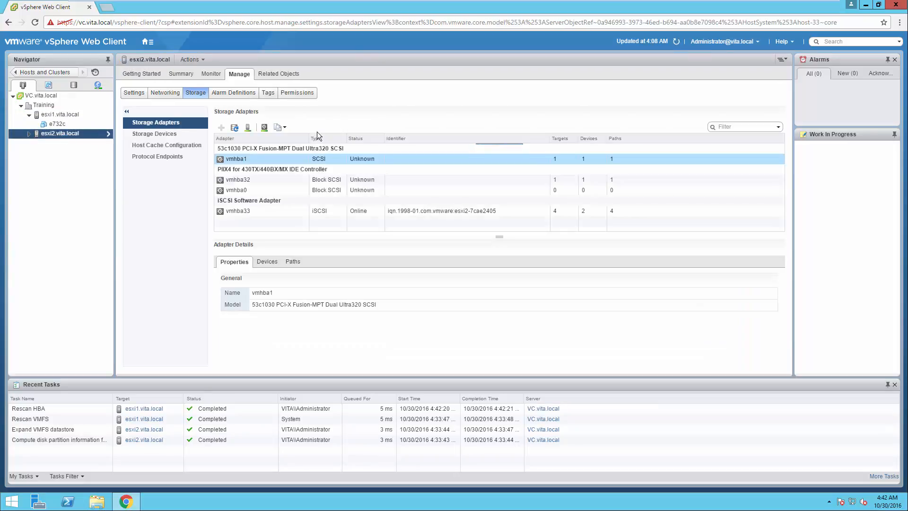
left_click(460, 213)
left_click(267, 132)
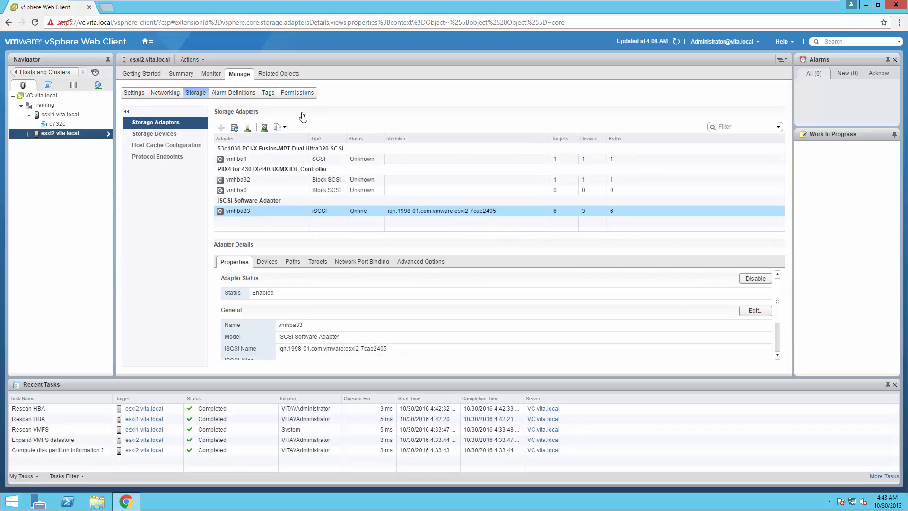
- Show the datastores related to host esxi2.vita.local and refresh the capacity information of datastore1 (1)
left_click(272, 73)
left_click(410, 98)
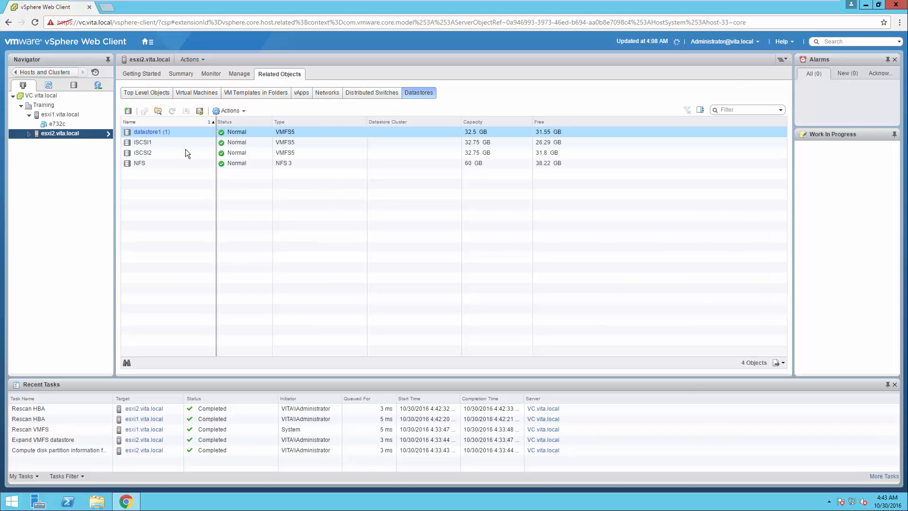
left_click(172, 110)
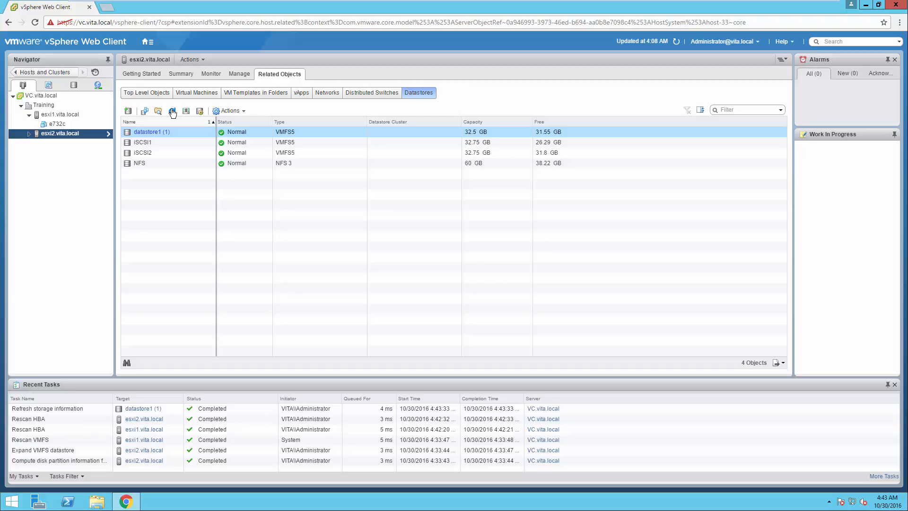
- Start increasing the capacity of the iSCSI2 datastore and select the 33 GB ROCKET iSCSI Disk as the device
right_click(144, 156)
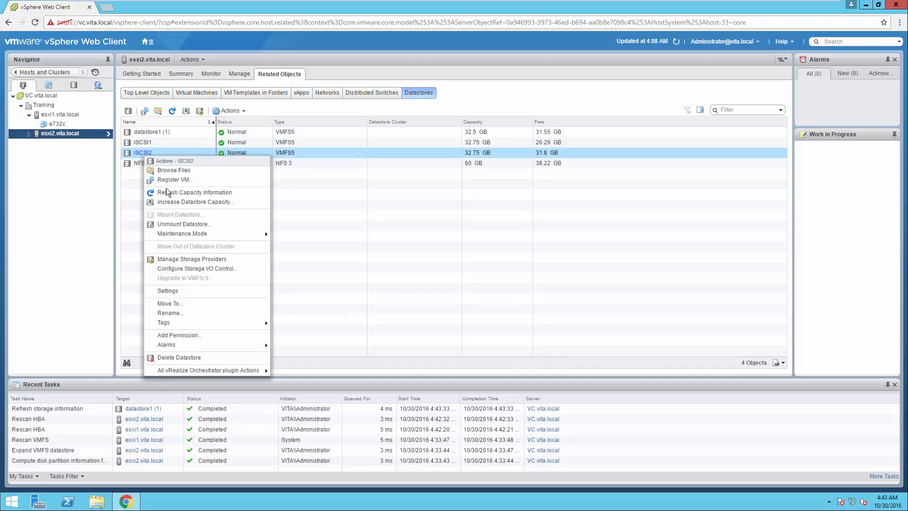
left_click(211, 203)
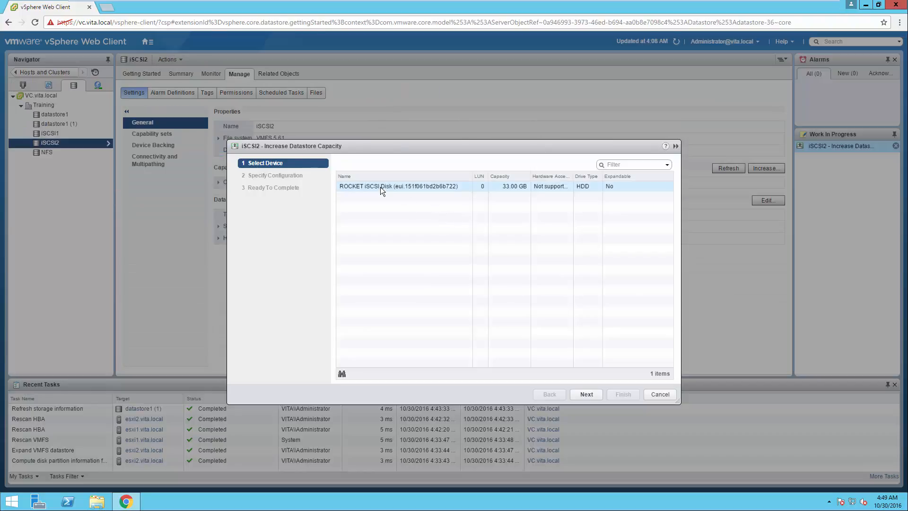
left_click(381, 186)
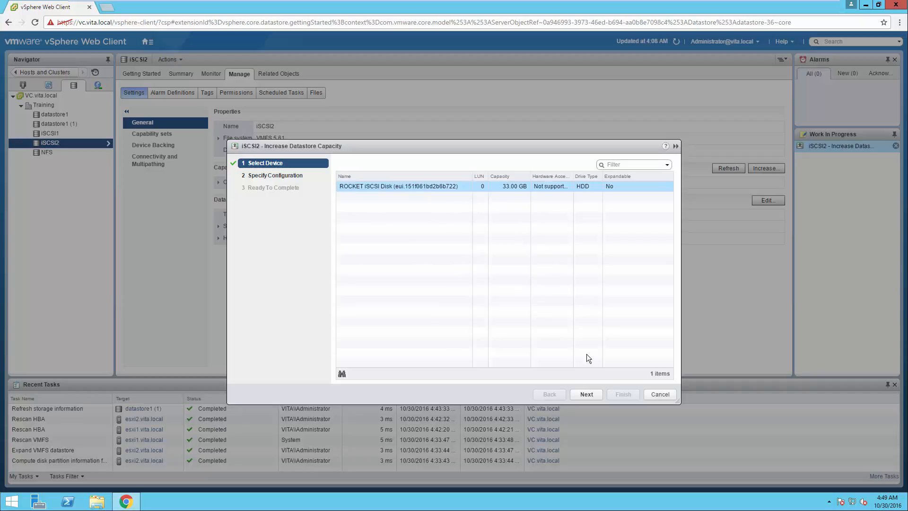
left_click(586, 395)
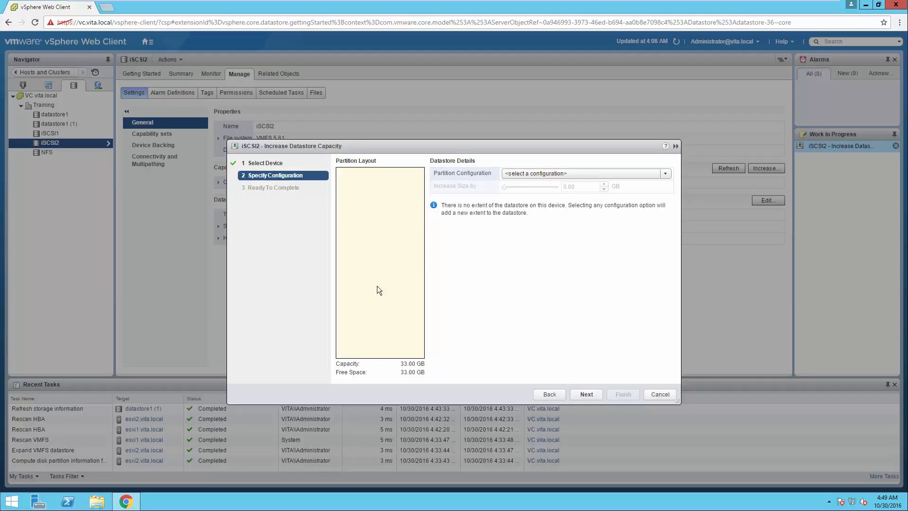
- Extend iSCSI2 by 33 GB using all available partitions, finish the wizard, and refresh the datastore's capacity to check it
left_click(547, 171)
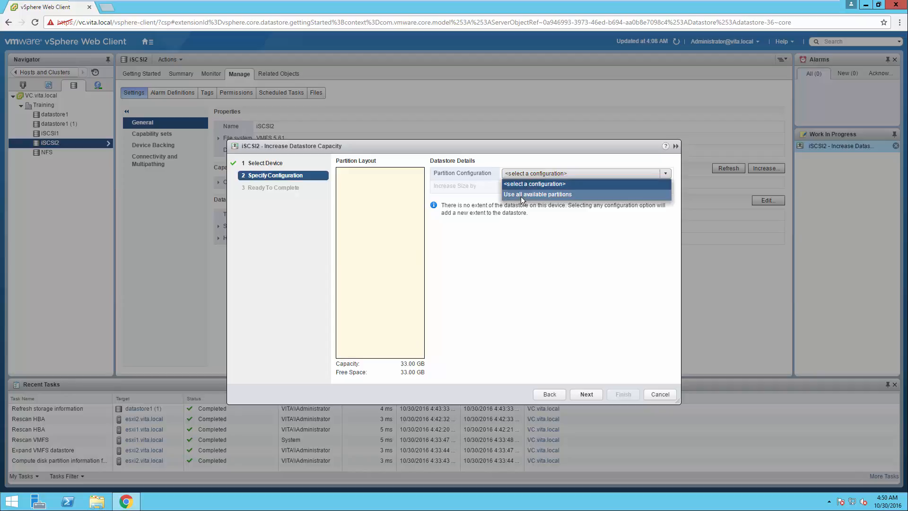
left_click(535, 194)
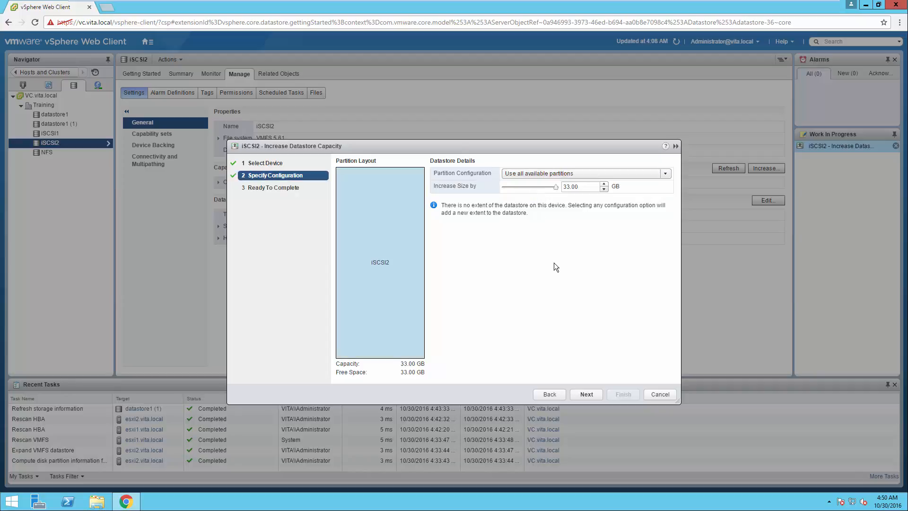
left_click(586, 396)
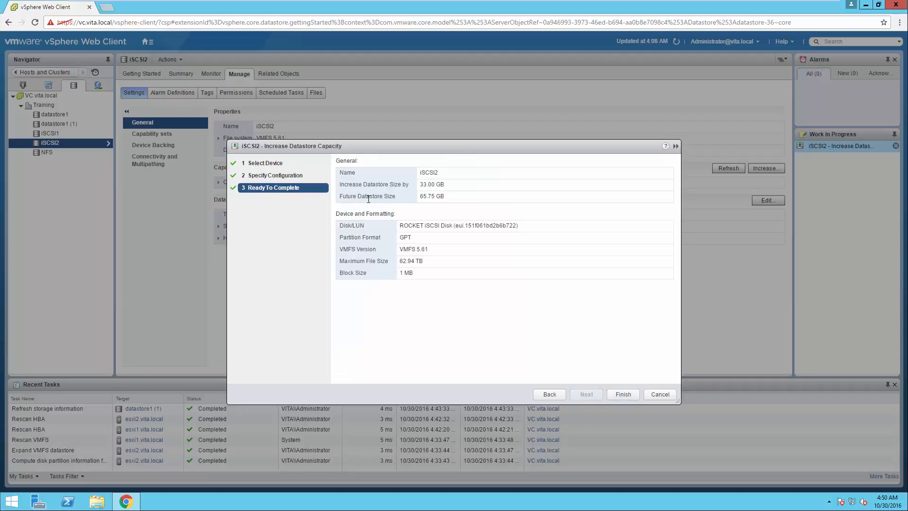
left_click_drag(424, 197, 447, 197)
left_click(622, 394)
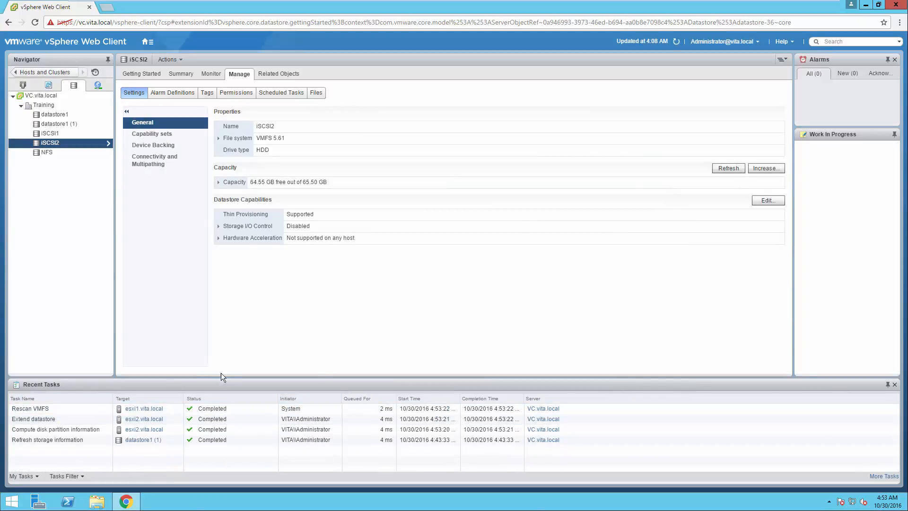
left_click(732, 167)
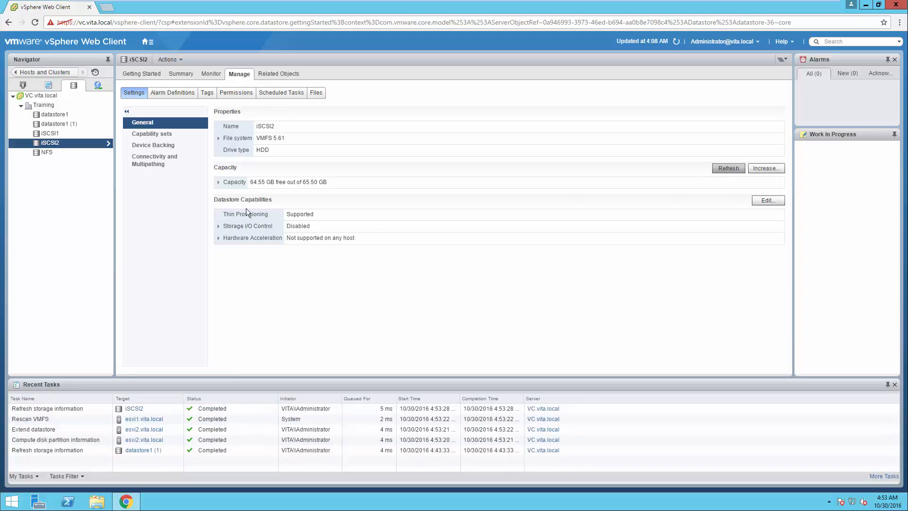
left_click_drag(253, 182, 308, 190)
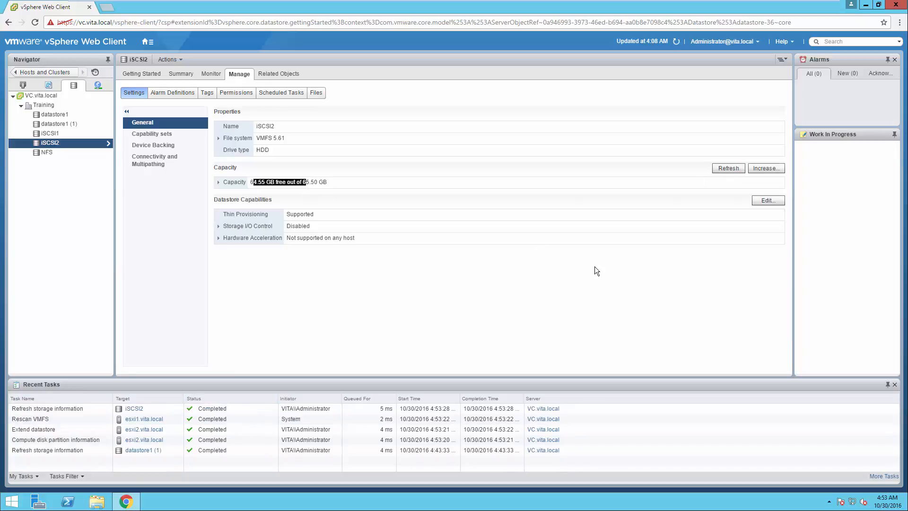